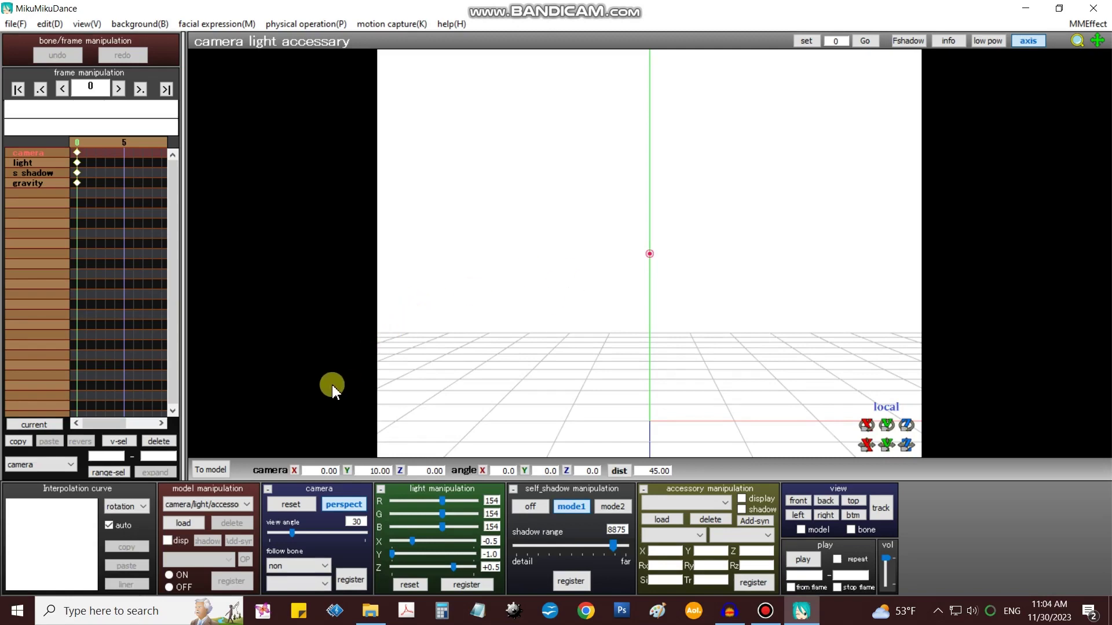
- Load the MEIKO.pmd model (aniMEIKO) into the scene and hide its bone markers
click(184, 524)
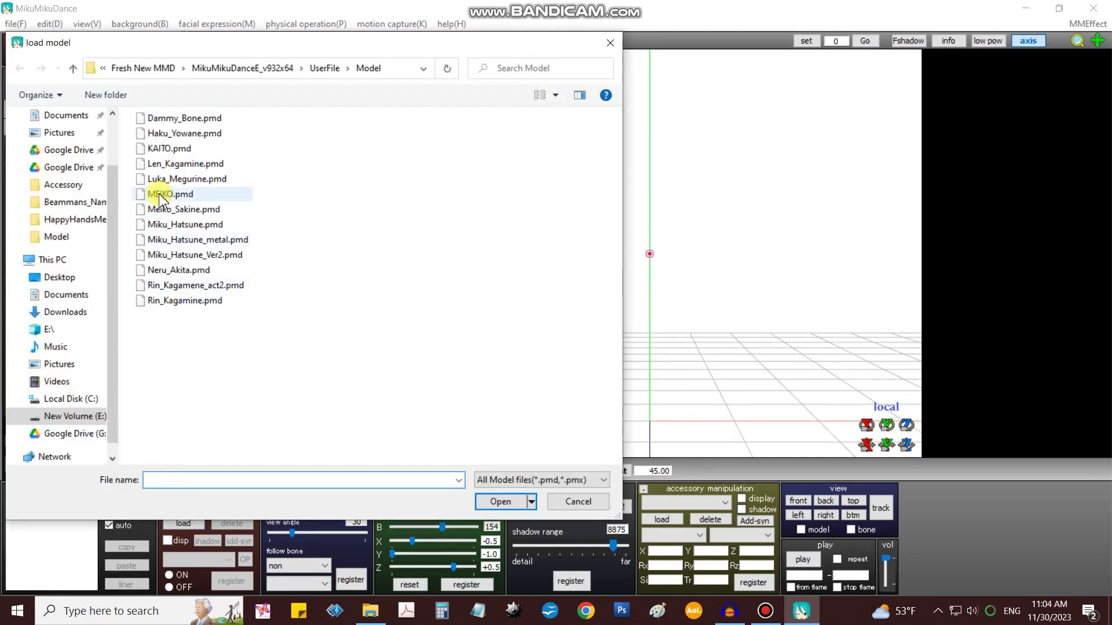
double_click(160, 196)
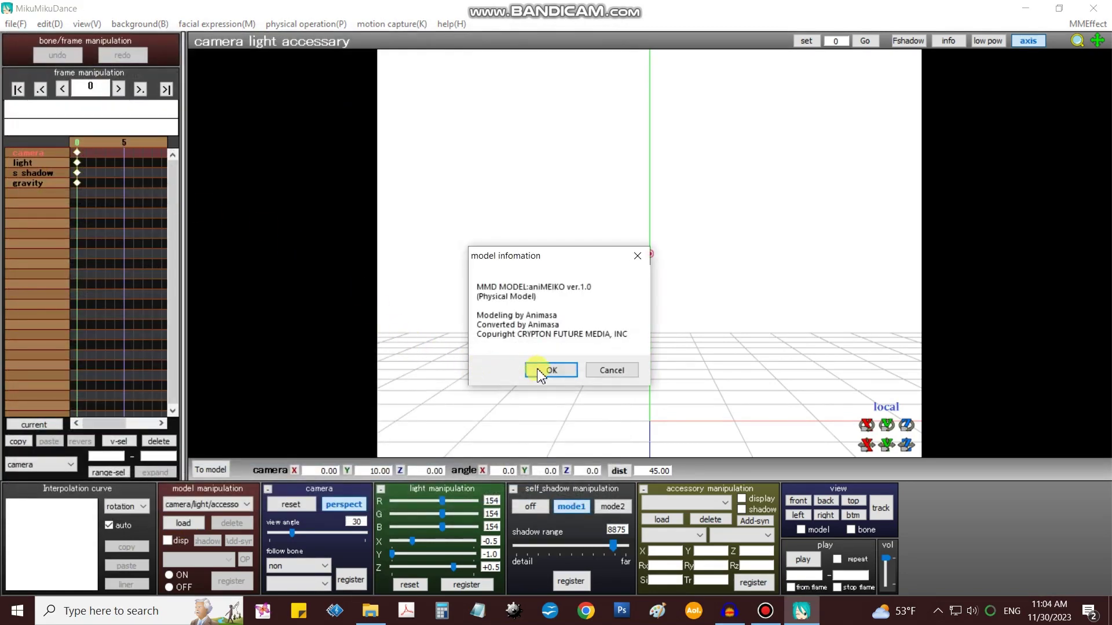
click(550, 371)
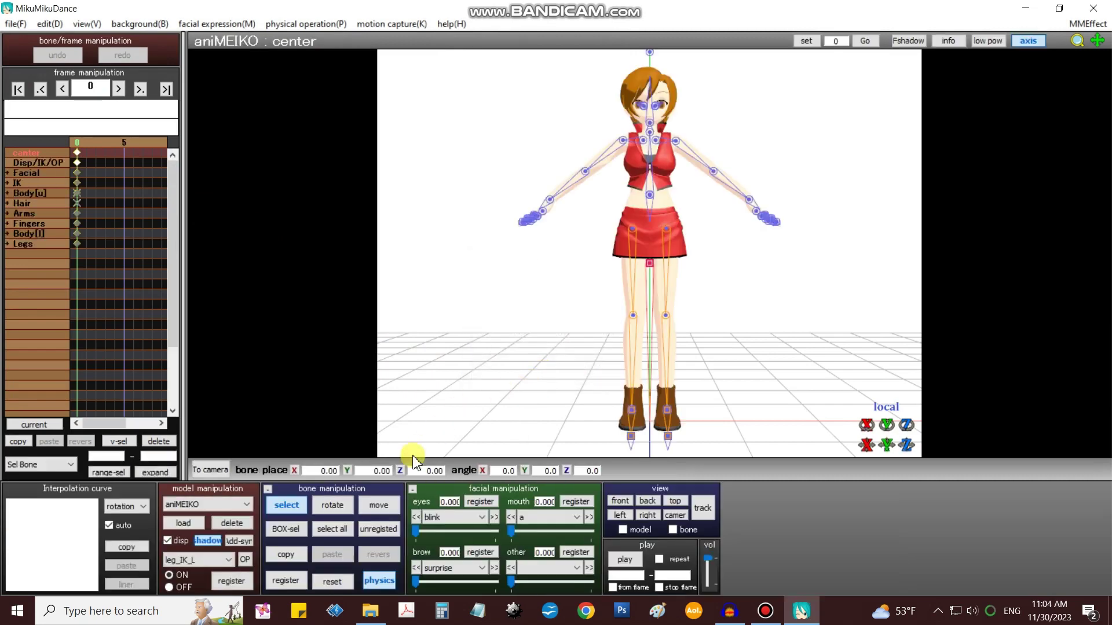
click(290, 506)
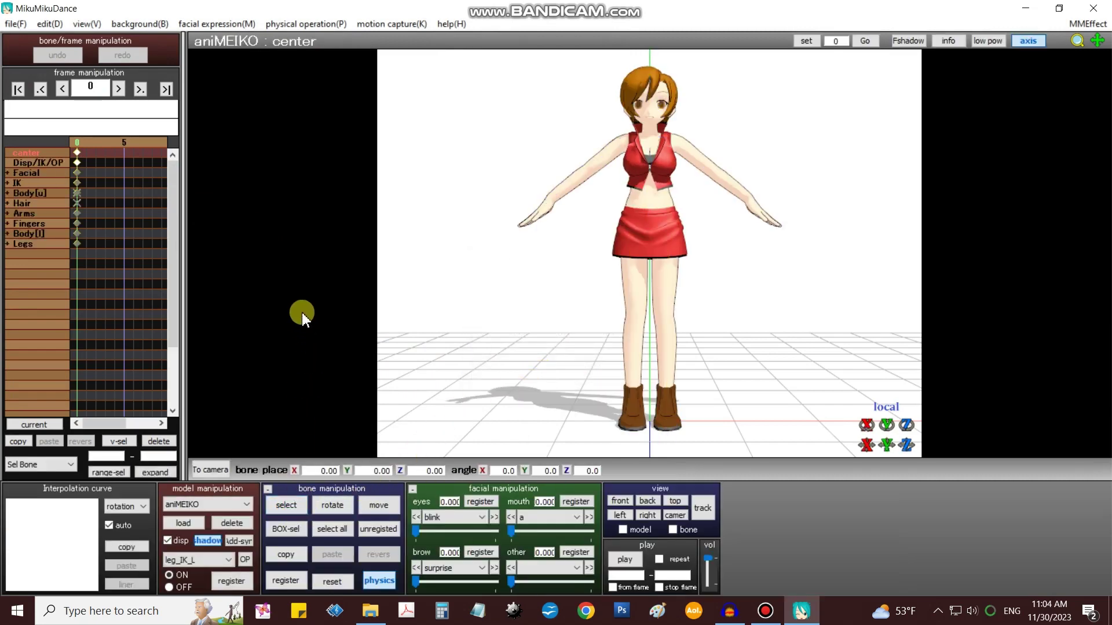
click(16, 26)
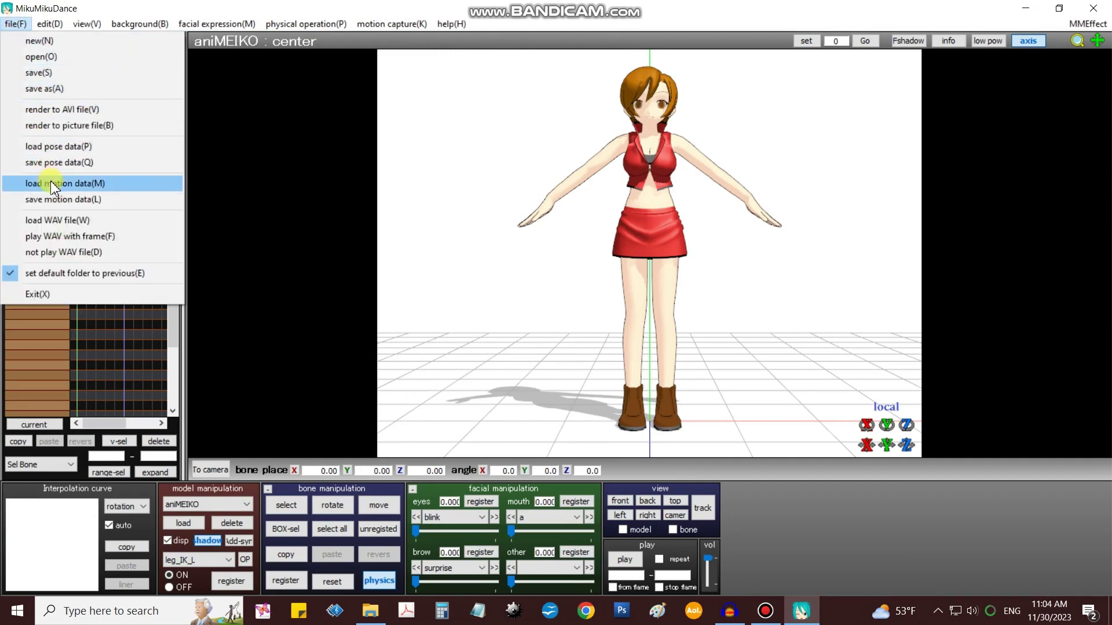
- Apply Happy Hands Meme.vmd from the HappyHandsMeme folder as MEIKO's motion data
click(55, 183)
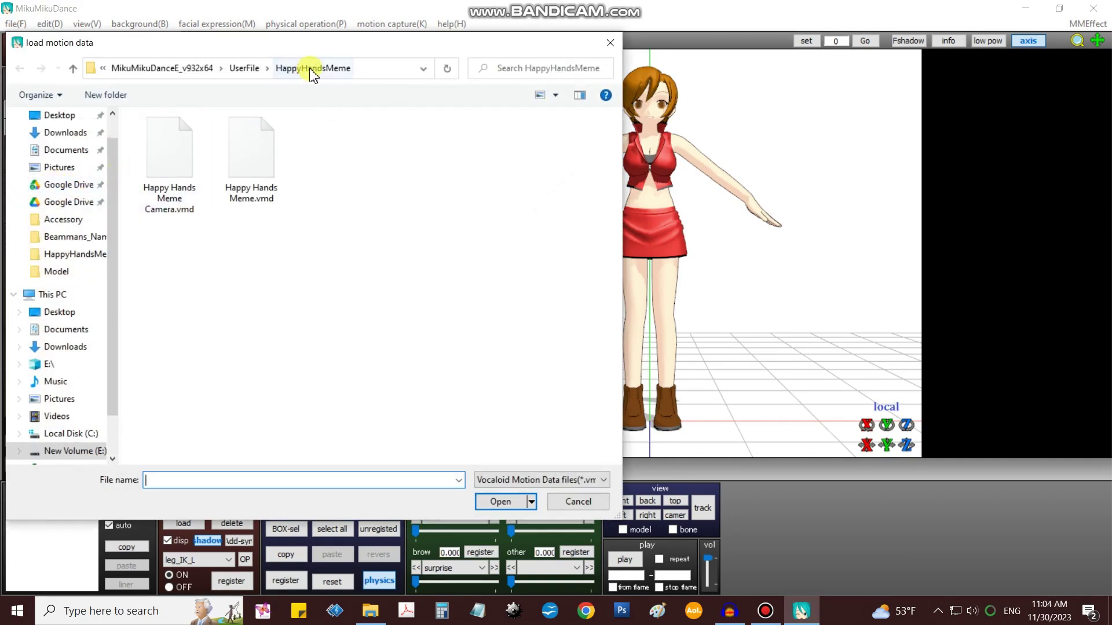
click(259, 174)
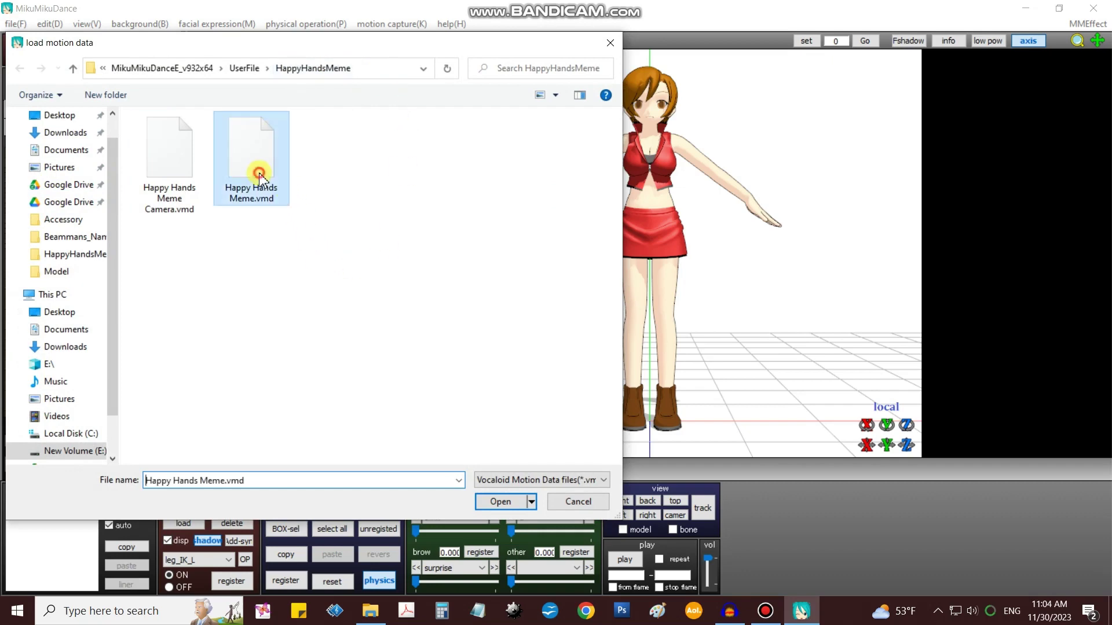
double_click(259, 174)
click(549, 356)
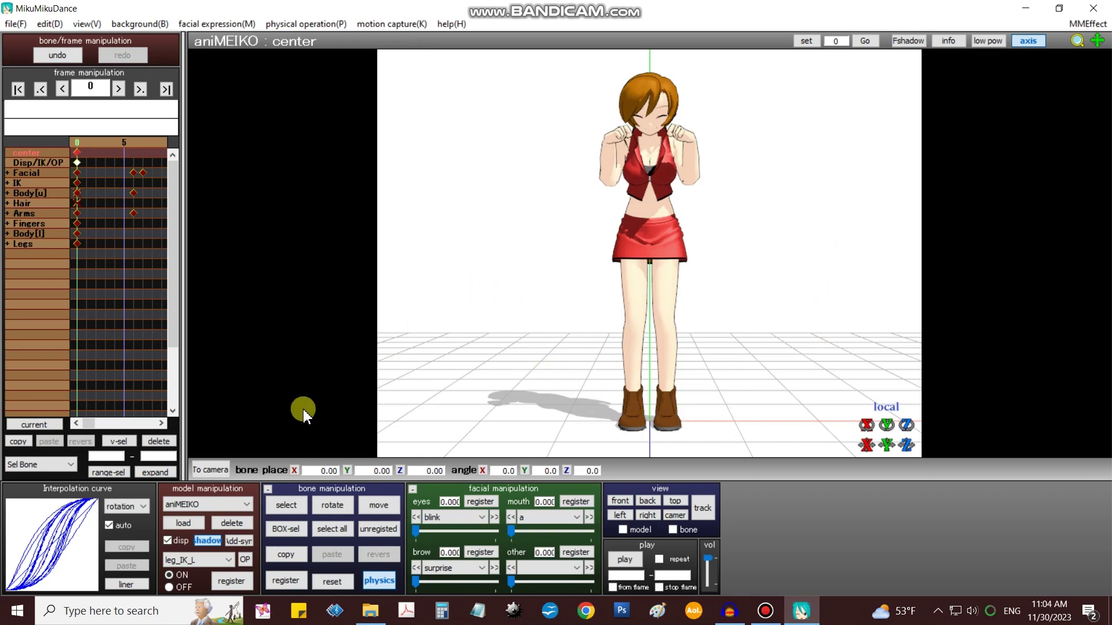
- Switch to camera/light/accessory editing and load the stage01.x stage accessory
click(248, 504)
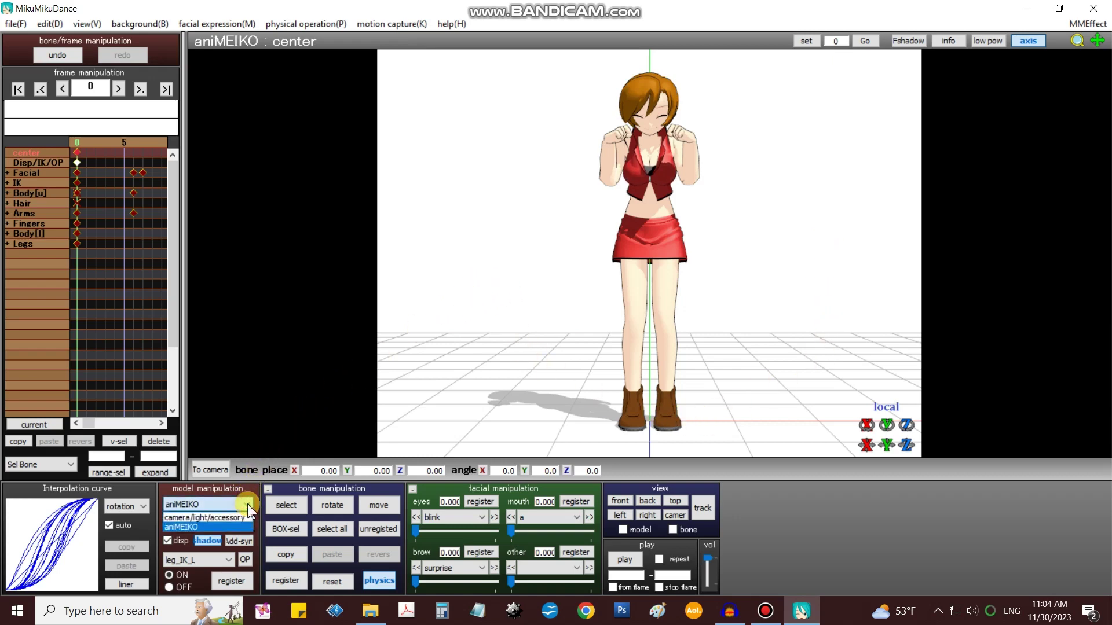
click(208, 518)
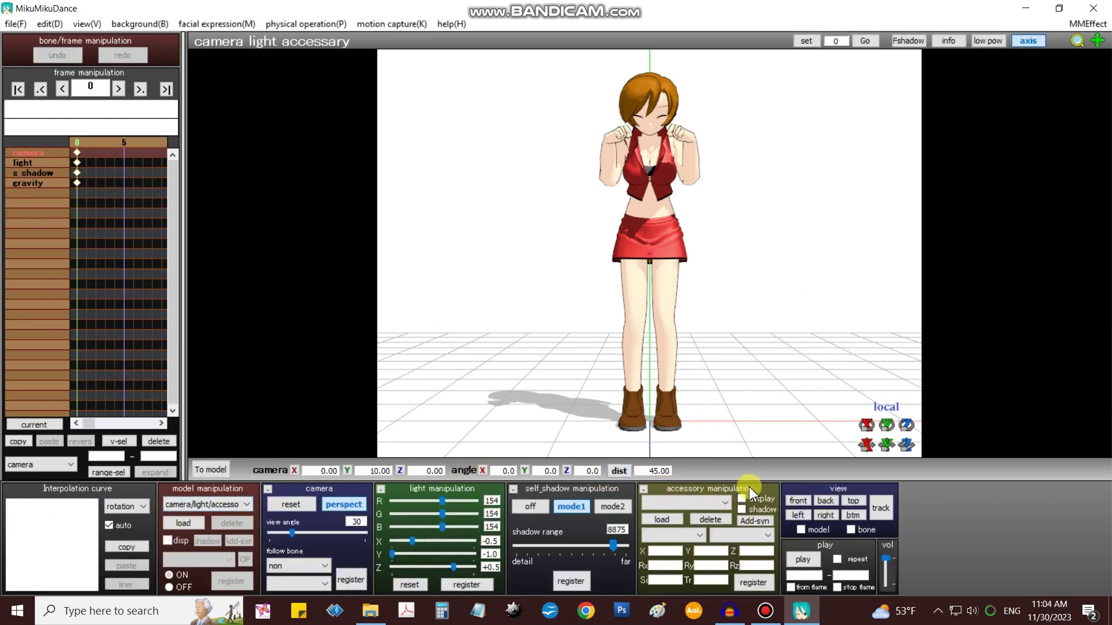
click(661, 520)
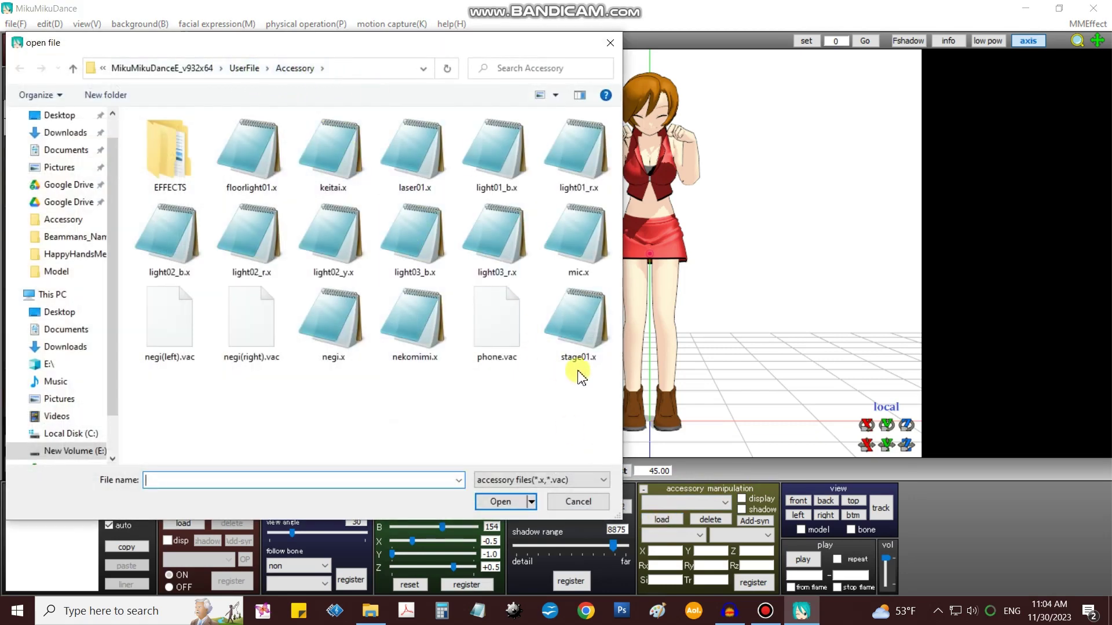
double_click(579, 325)
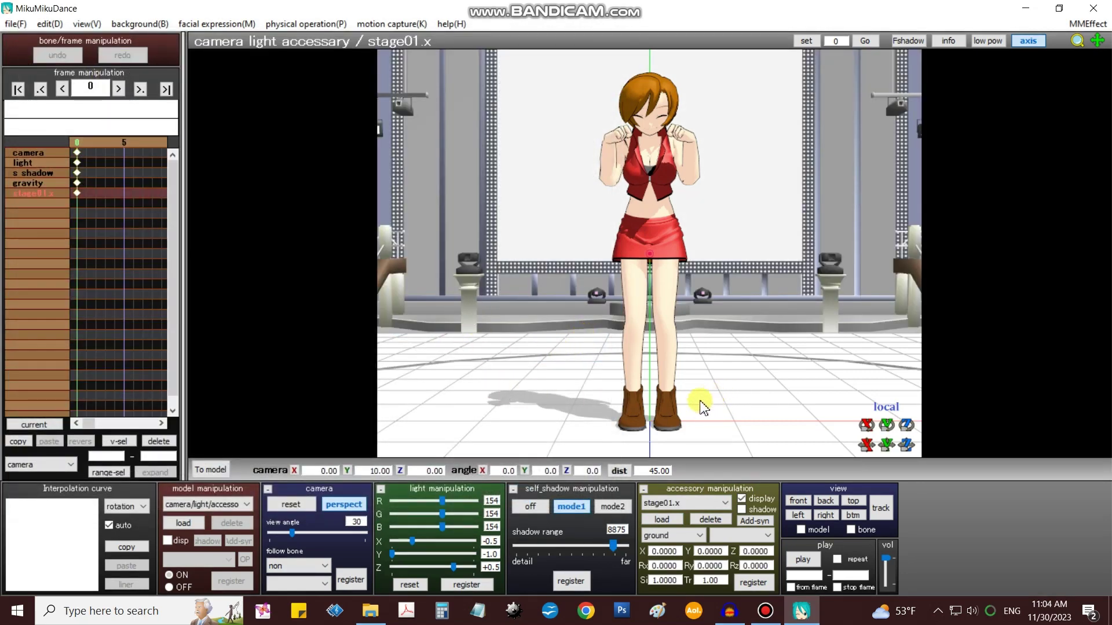
- Select the camera row and orbit the view around MEIKO on the stage
click(528, 294)
mouse_move(528, 294)
right_down()
mouse_move(504, 251)
mouse_move(516, 281)
mouse_move(624, 308)
mouse_move(649, 275)
mouse_move(532, 291)
right_up()
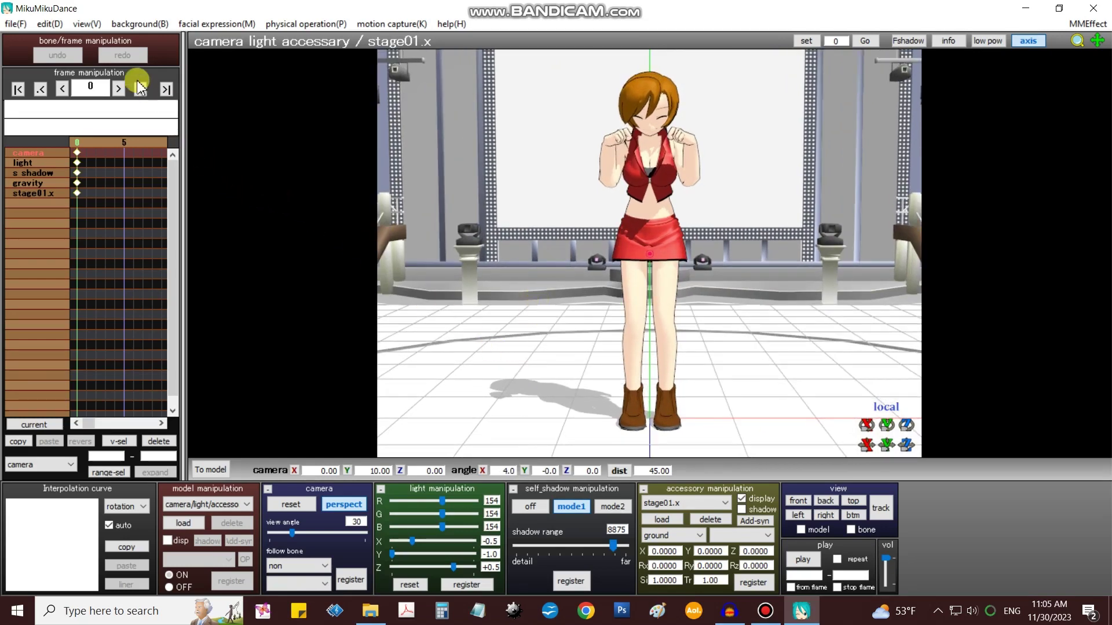
click(90, 26)
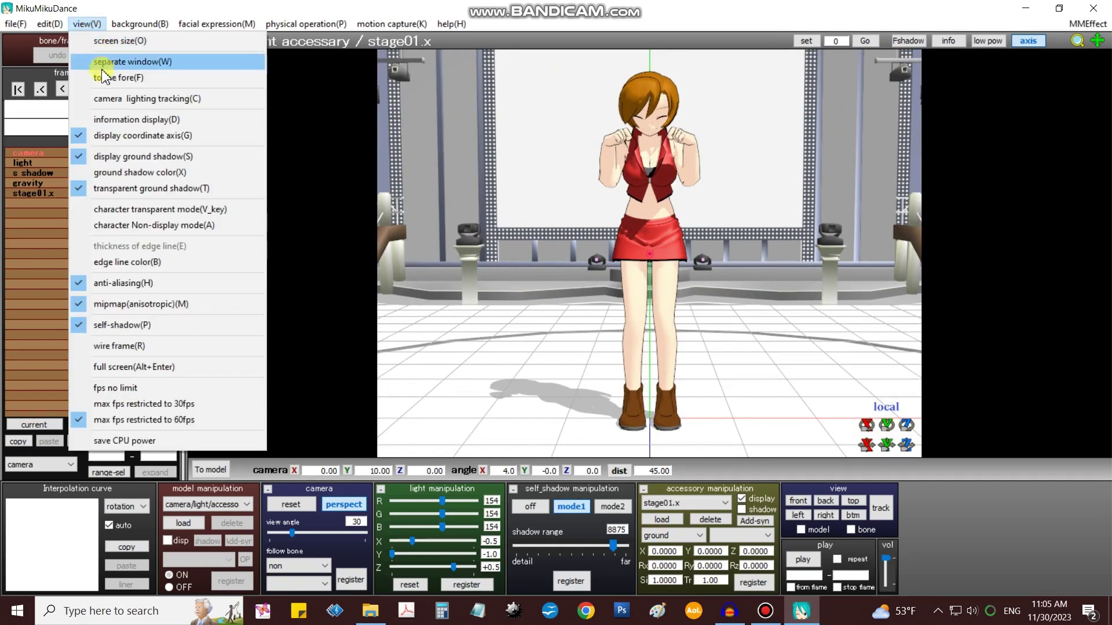
- Turn off the coordinate axis display, preview the dance briefly, and orbit to a side view
click(118, 138)
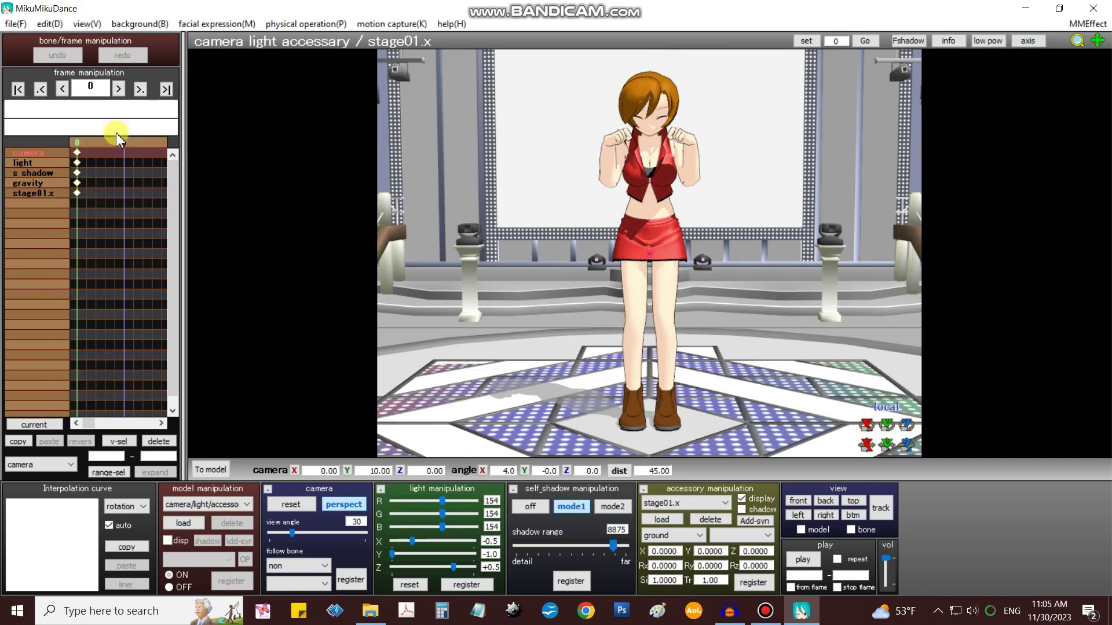
right_drag(498, 337, 585, 414)
click(802, 561)
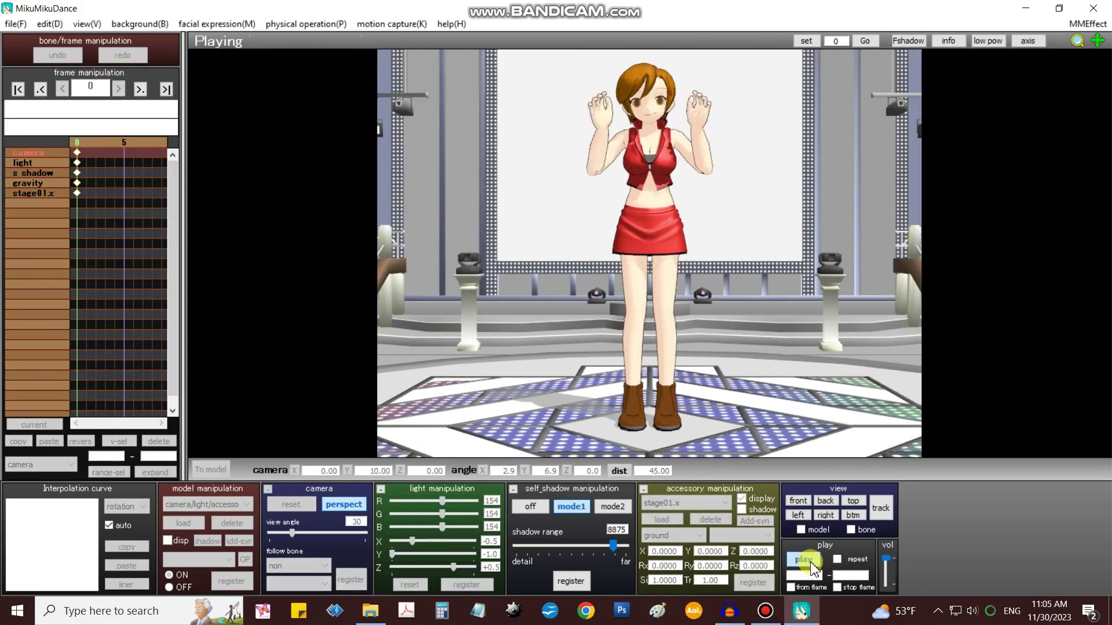
click(805, 560)
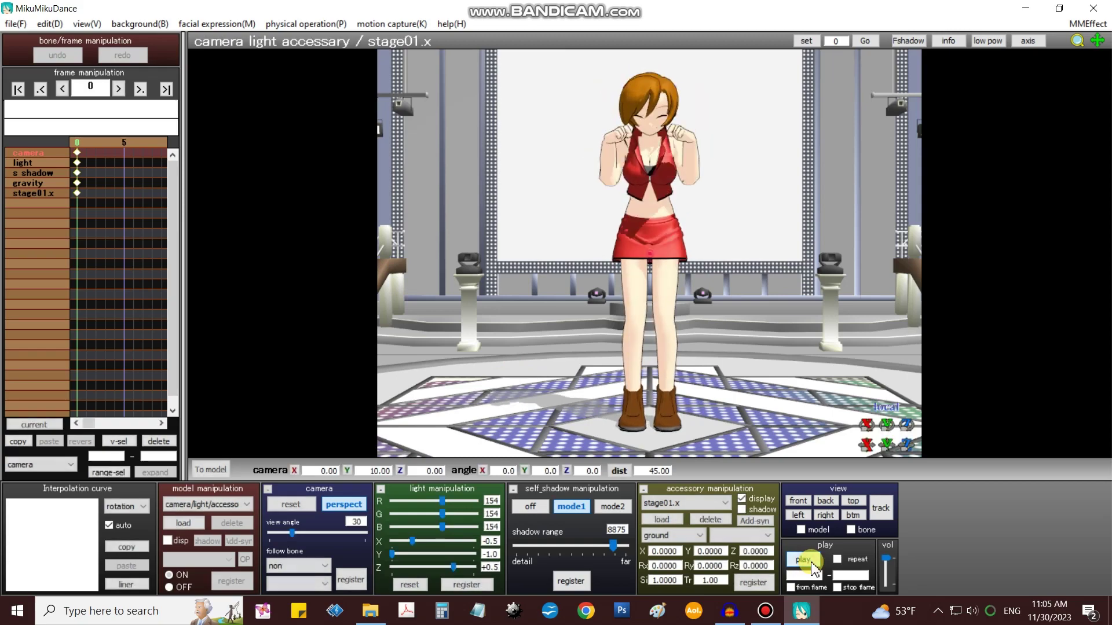
right_drag(522, 300, 538, 171)
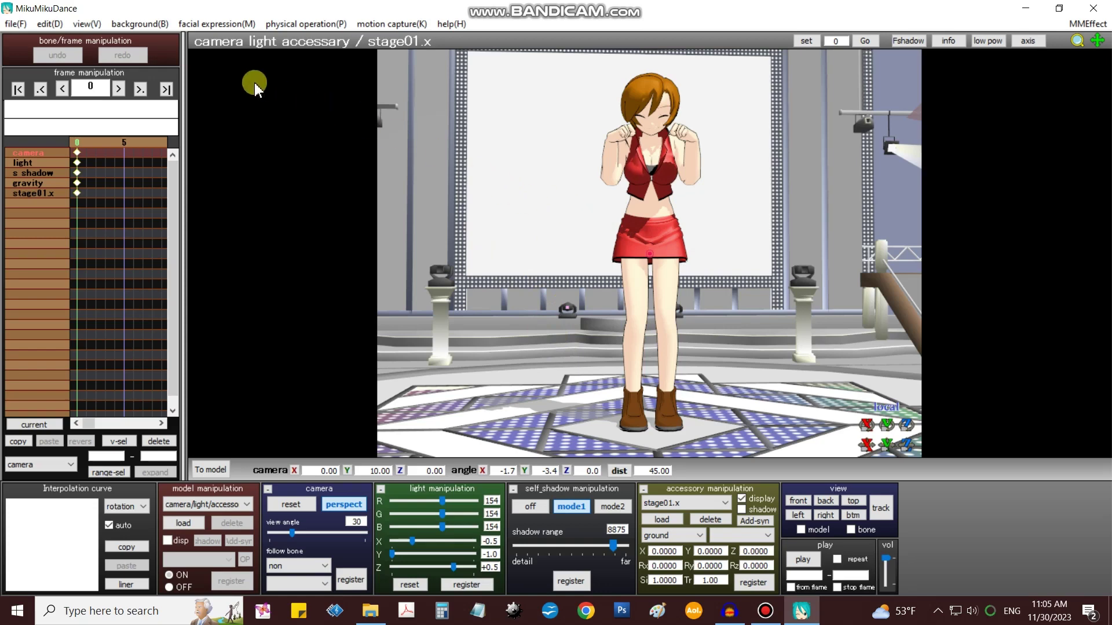
- Set the background to ON.mode screen capture and play the dance against it
click(151, 24)
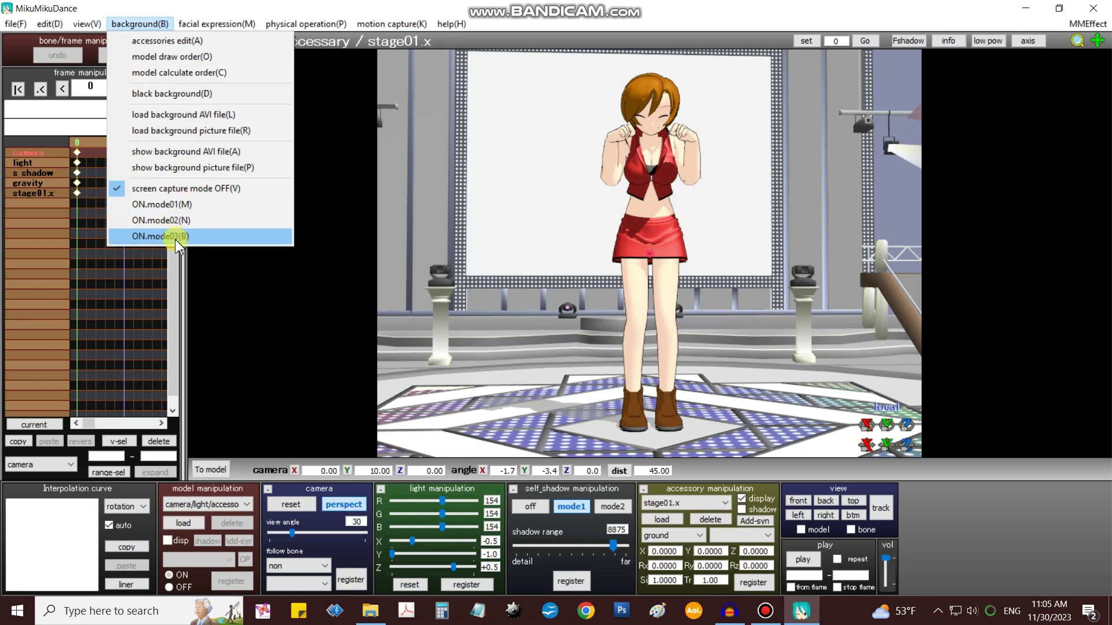
click(167, 206)
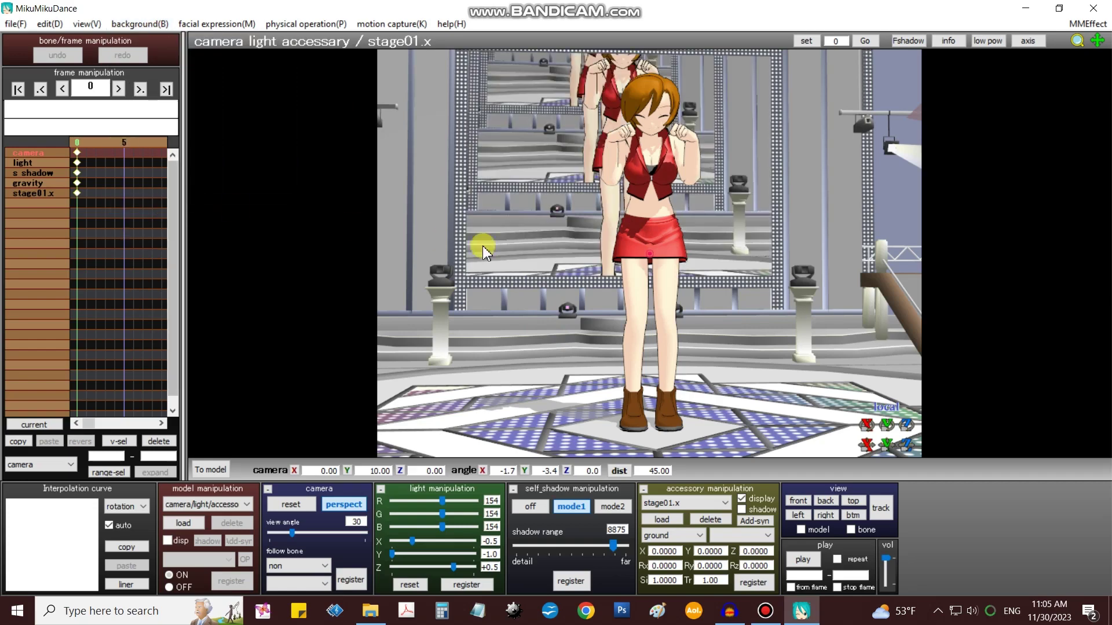
mouse_move(526, 286)
right_down()
mouse_move(517, 299)
mouse_move(511, 276)
mouse_move(532, 279)
mouse_move(526, 271)
mouse_move(516, 281)
right_up()
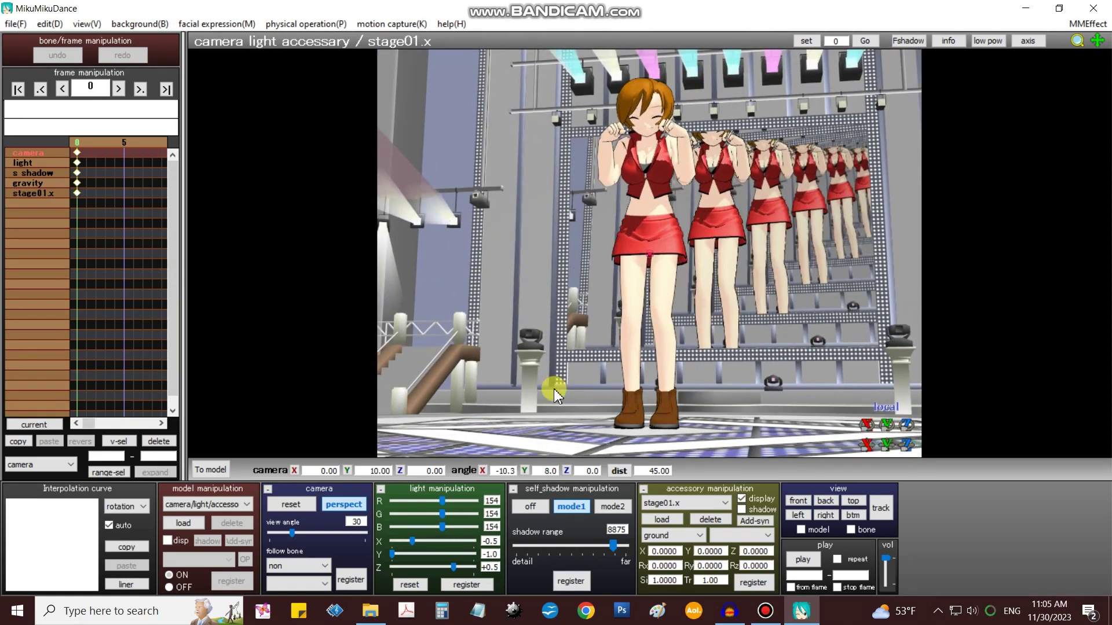
click(804, 560)
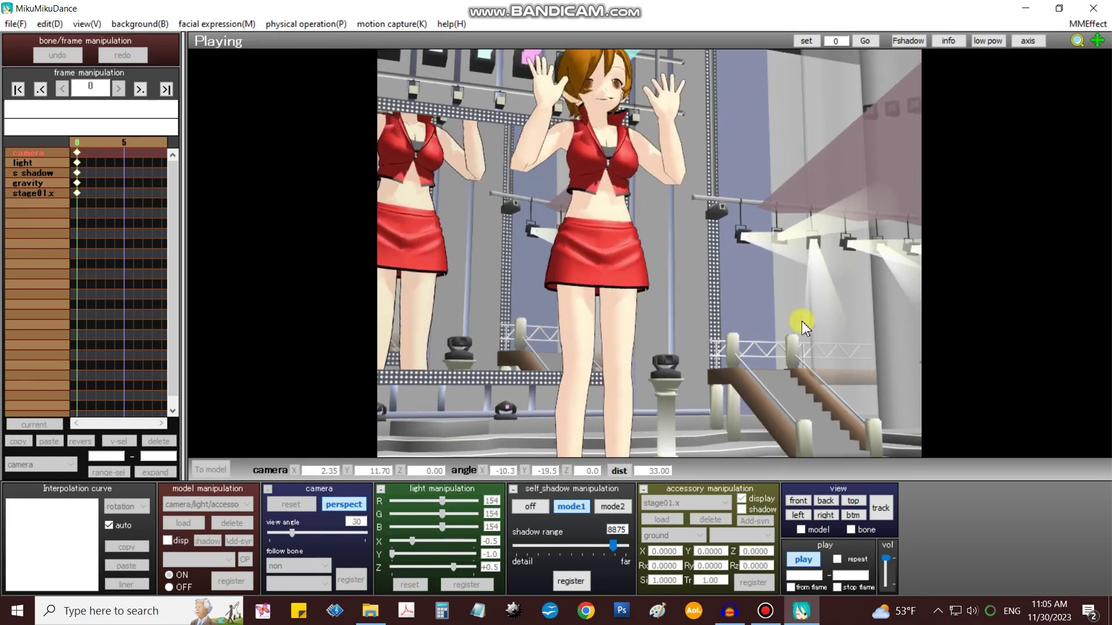
click(809, 563)
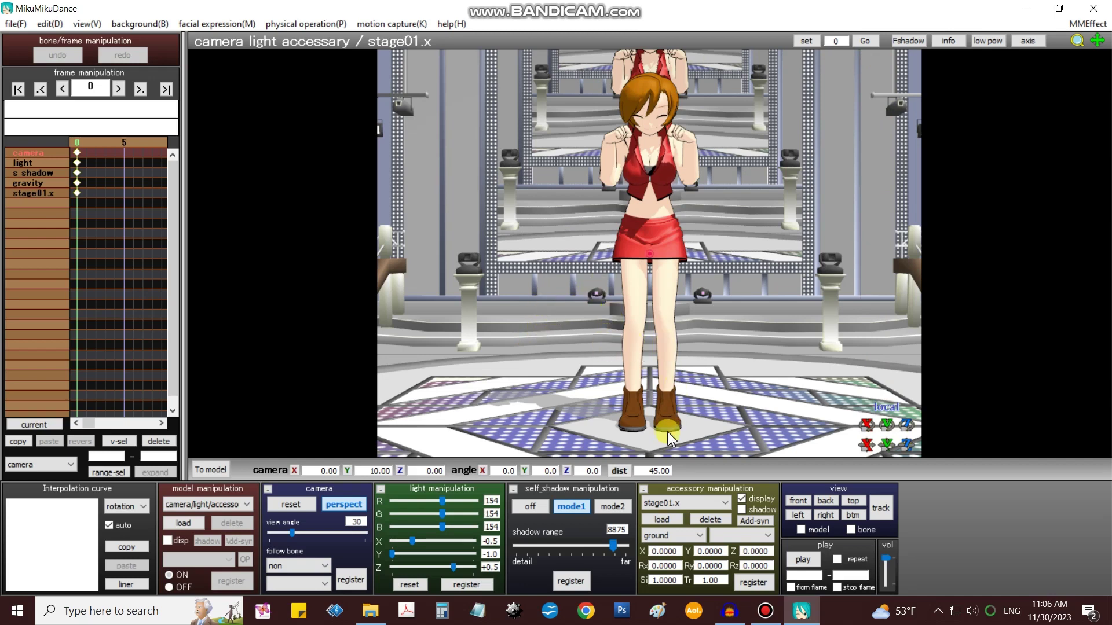
- Load Screen-Sizes.x from EFFECTS > Beammans_Nameplate and raise it along the Y axis
click(662, 519)
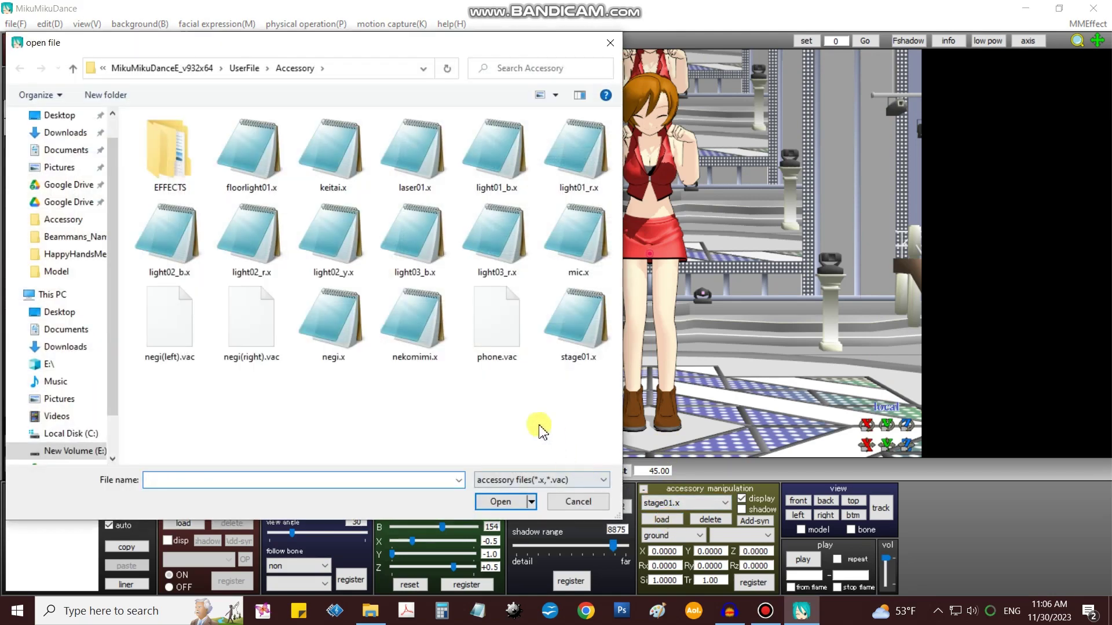
double_click(170, 184)
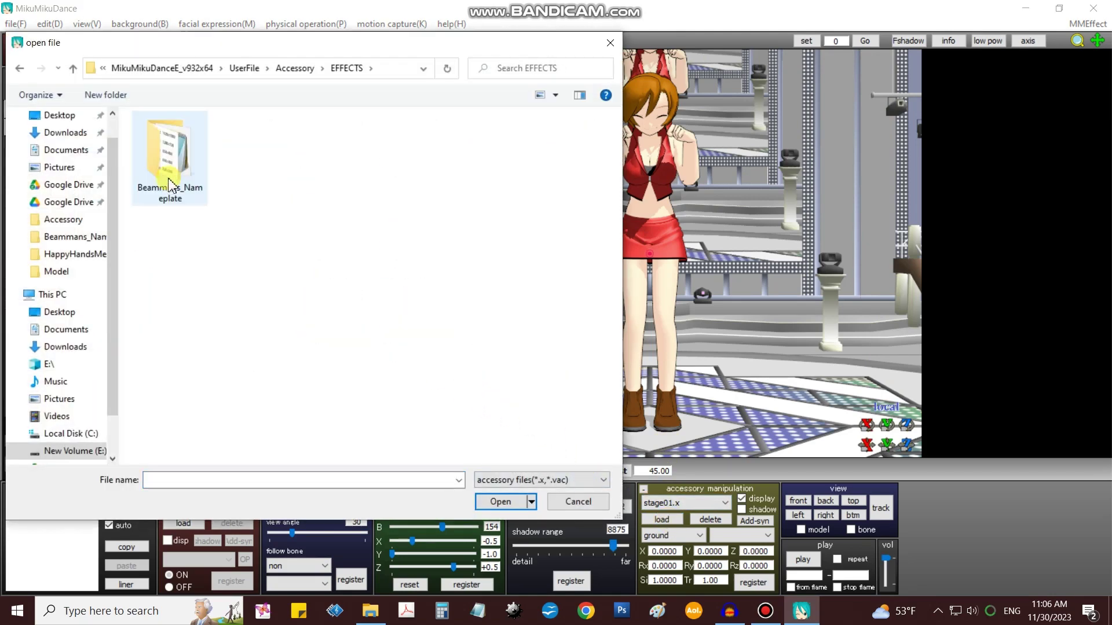
double_click(171, 172)
click(262, 432)
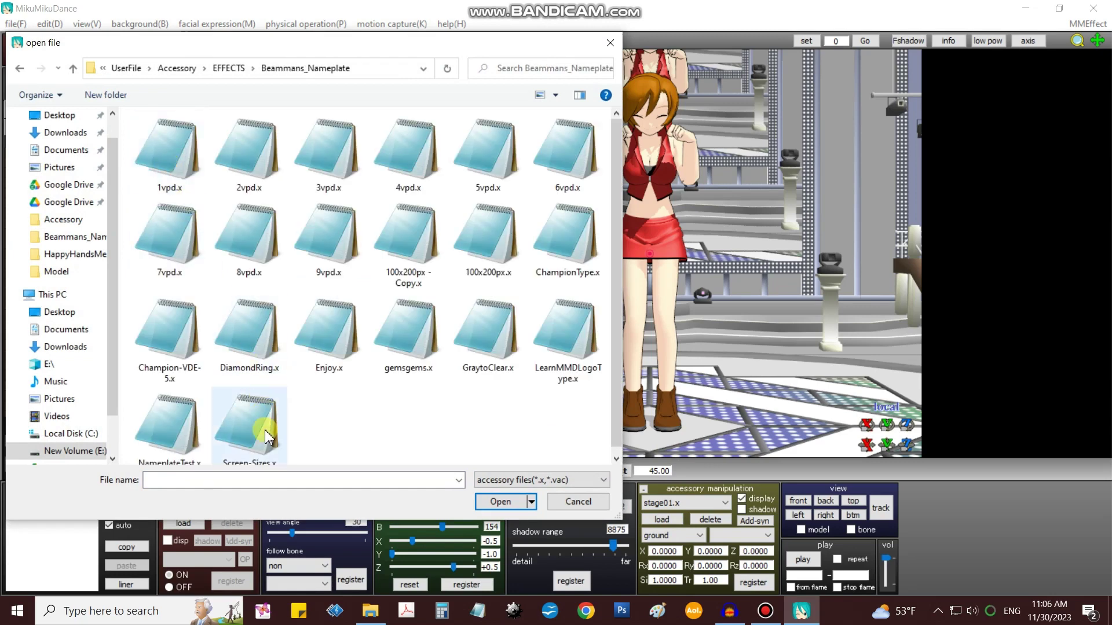
double_click(263, 432)
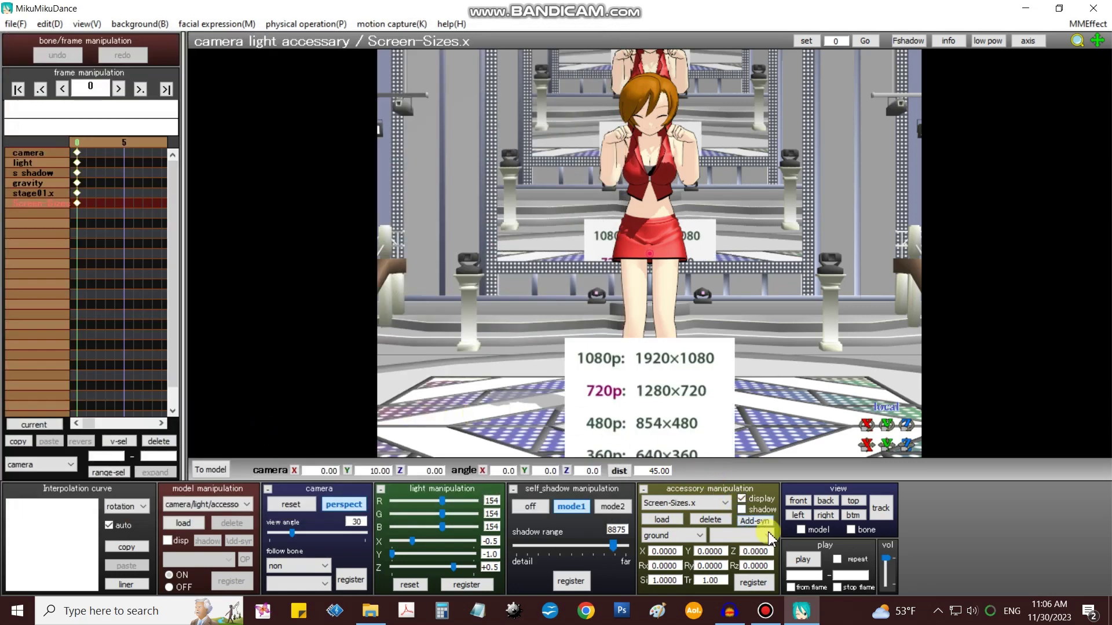
click(891, 407)
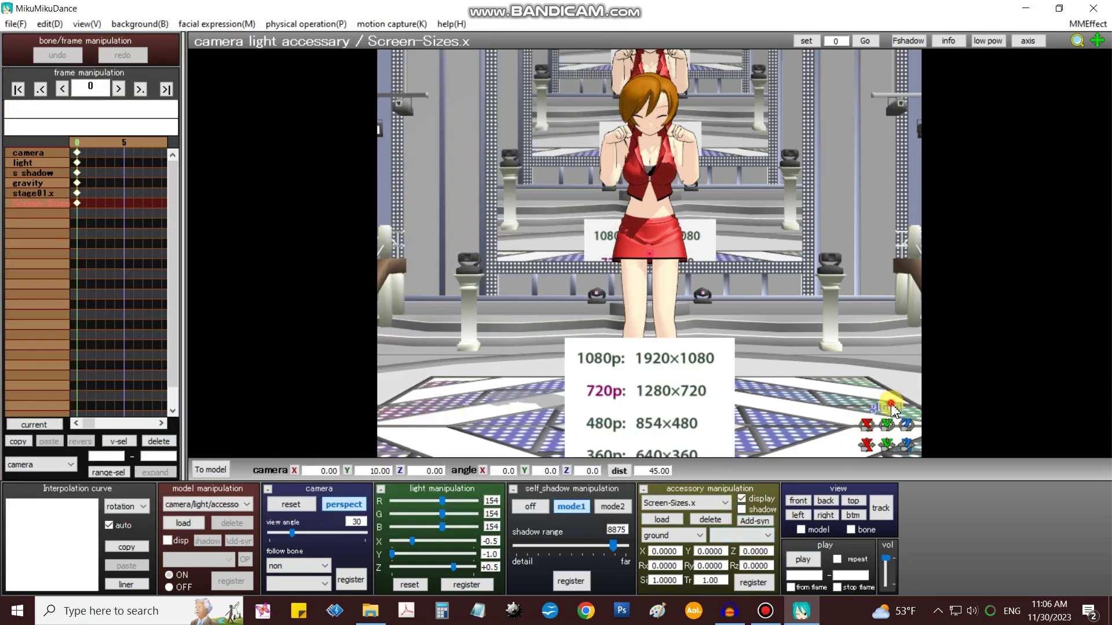
drag(886, 449, 886, 357)
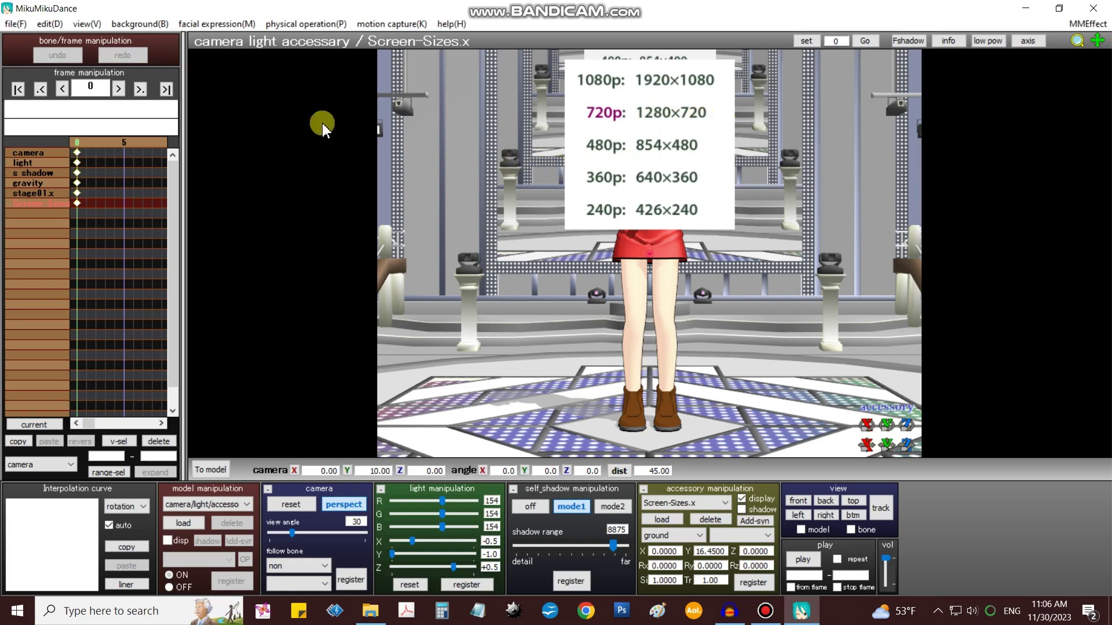
- Set the screen size to width 1280 and height 720 under View > screen size
click(87, 24)
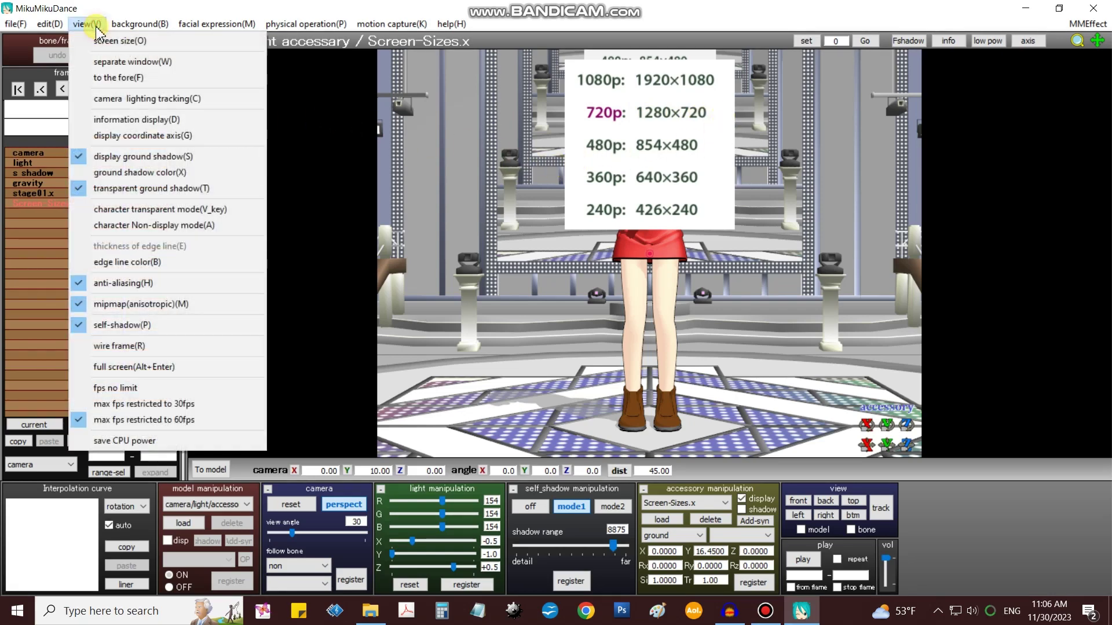
click(101, 40)
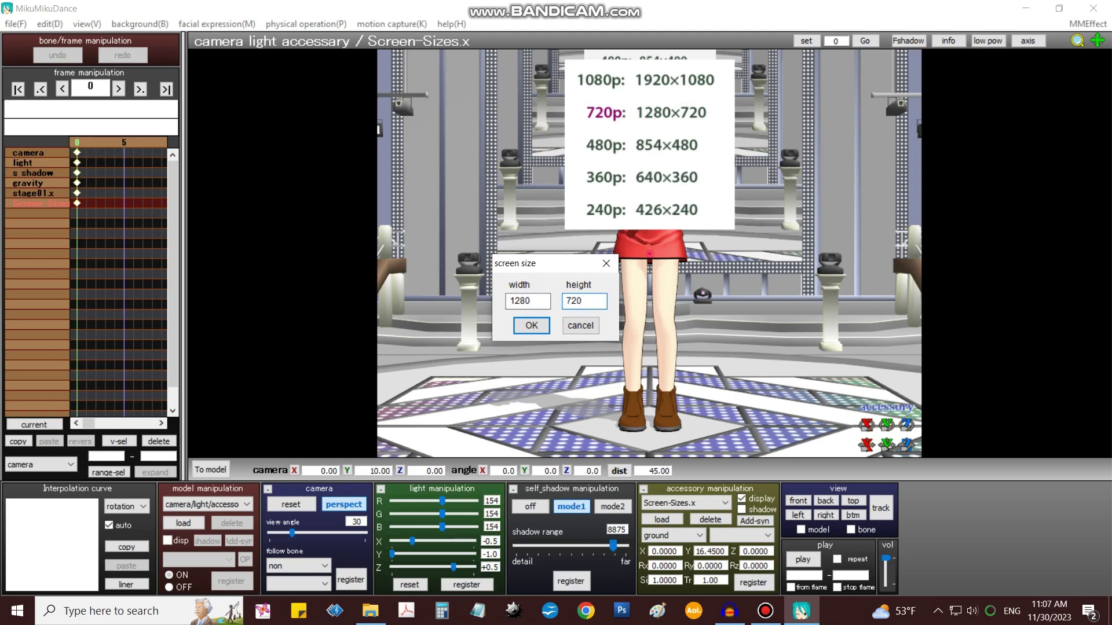
click(531, 326)
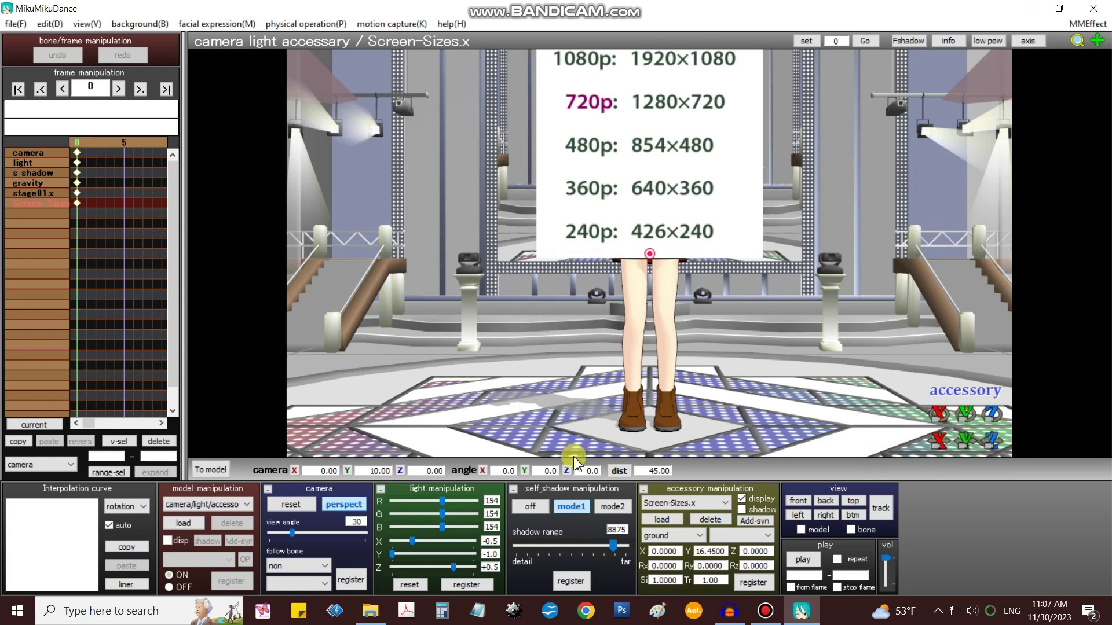
- Hide the Screen-Sizes board and orbit the view back toward MEIKO's front
click(741, 500)
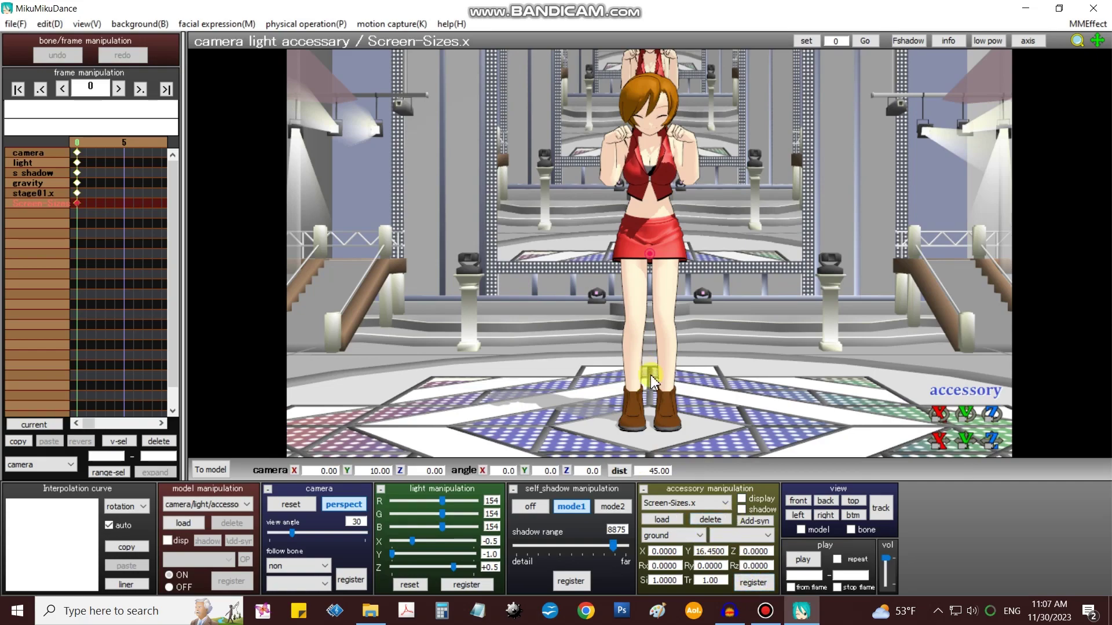
right_drag(652, 382, 702, 301)
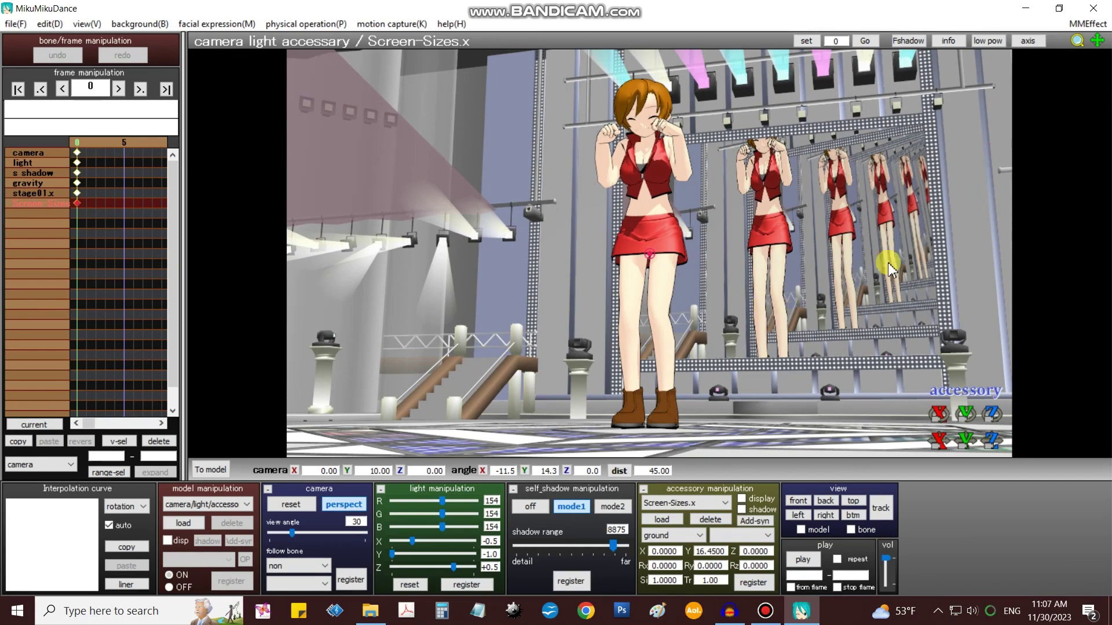
right_drag(819, 280, 809, 230)
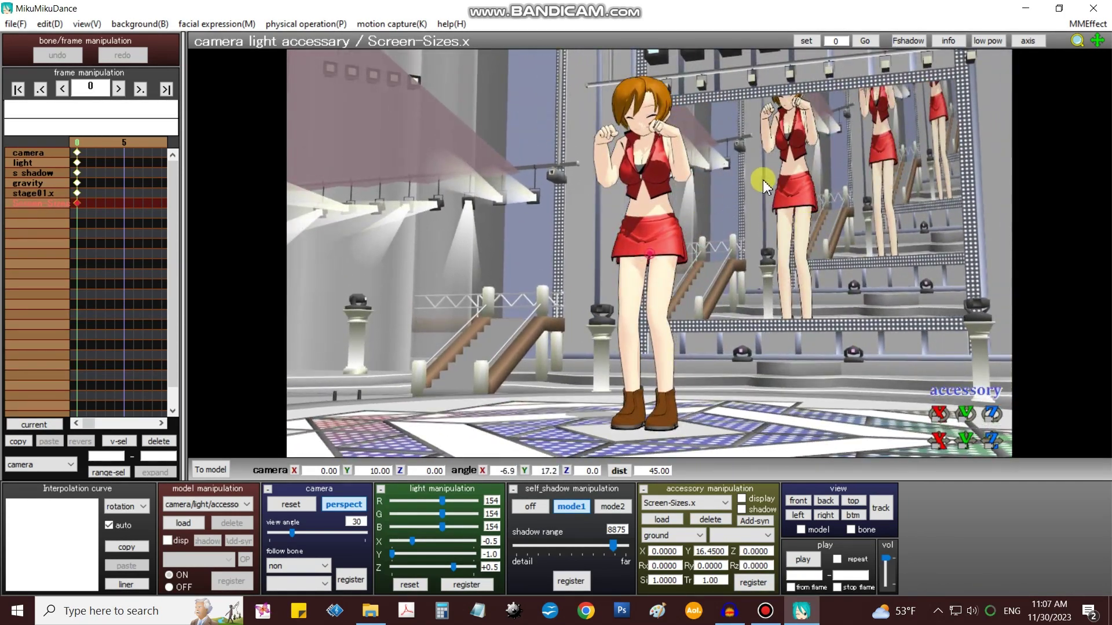
- Switch the background screen capture to mode02 and reframe MEIKO from the front
click(157, 23)
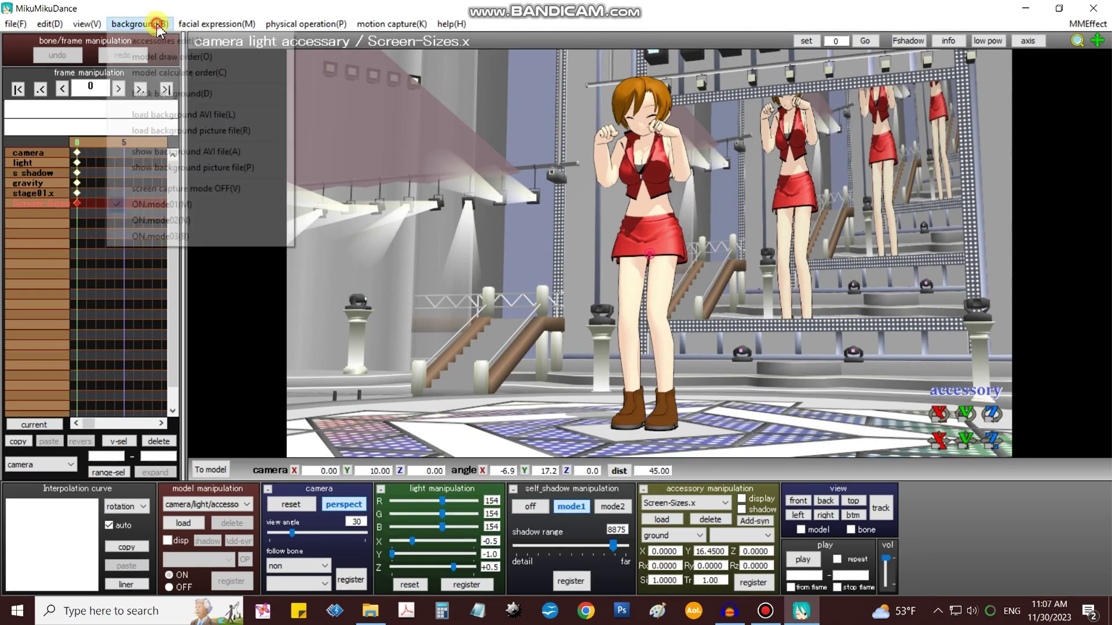
click(176, 221)
mouse_move(777, 253)
right_down()
mouse_move(819, 258)
mouse_move(783, 265)
mouse_move(776, 251)
mouse_move(785, 269)
right_up()
mouse_move(451, 261)
right_down()
mouse_move(469, 274)
mouse_move(465, 257)
mouse_move(455, 276)
right_up()
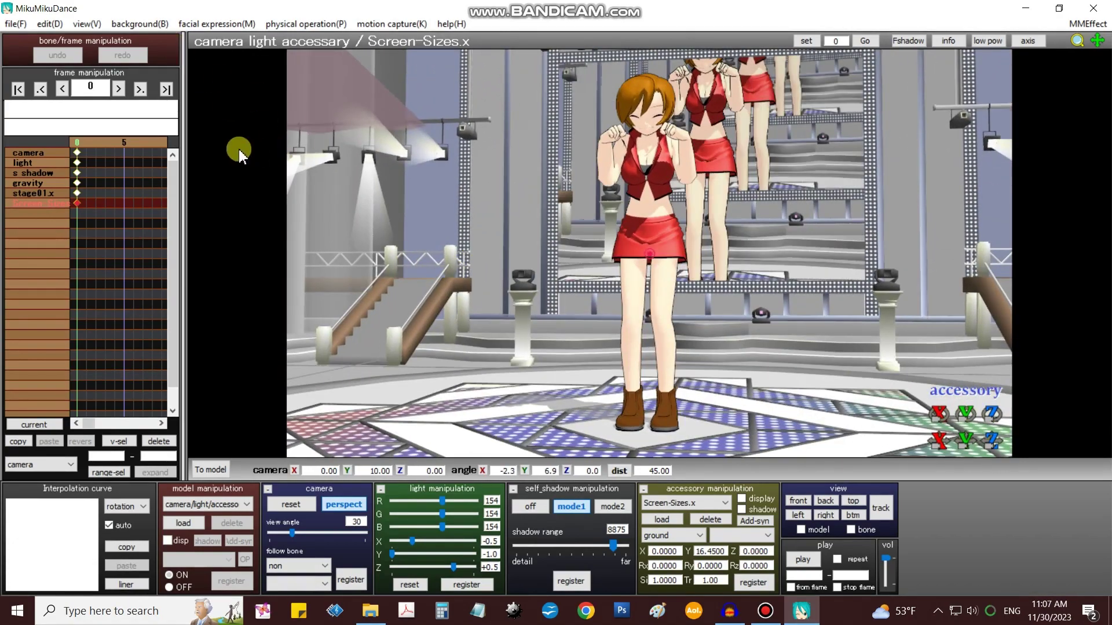
click(115, 89)
- At frame 0, zoom in close on MEIKO's face and fists, then jump to frame 60
click(62, 88)
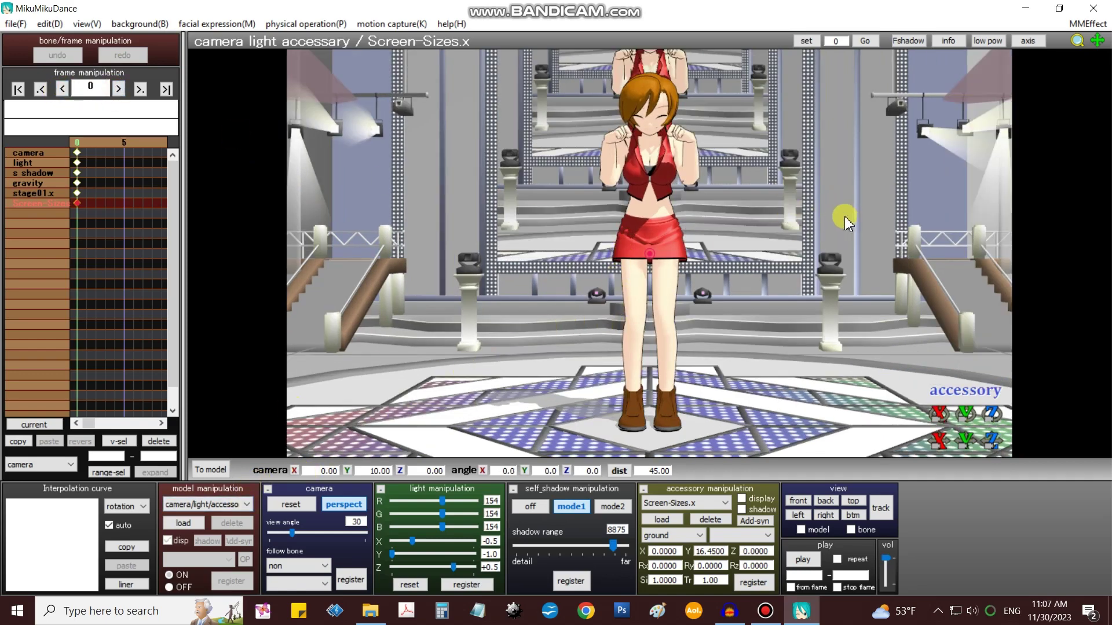
mouse_move(844, 218)
right_down()
mouse_move(840, 199)
mouse_move(835, 219)
right_up()
scroll(833, 203, down, 3)
scroll(840, 216, up, 8)
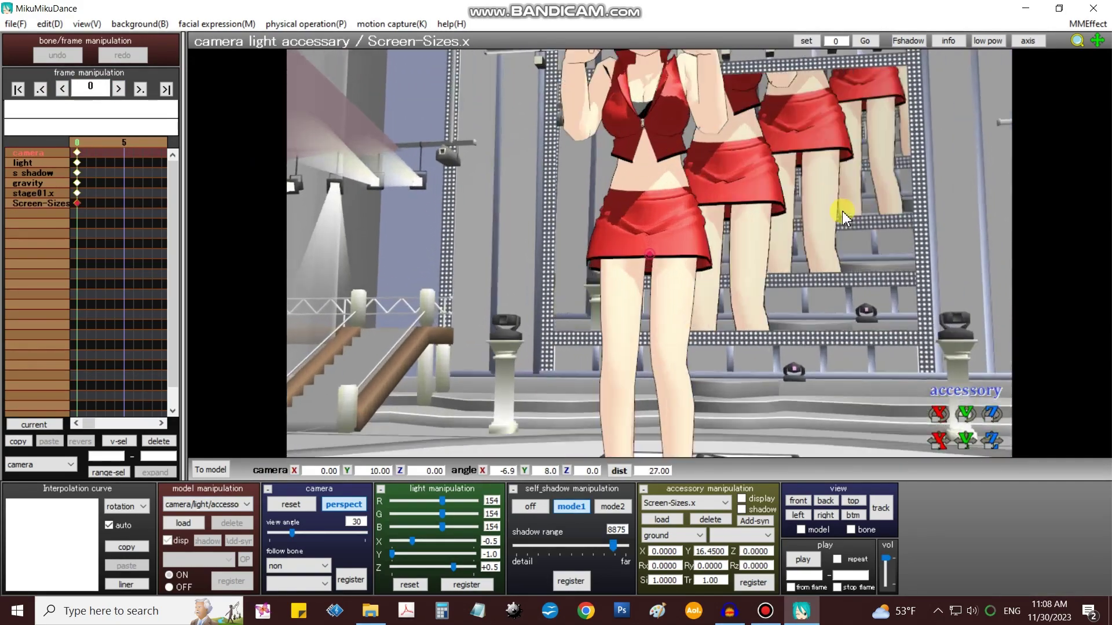
middle_drag(812, 218, 809, 324)
mouse_move(809, 325)
right_down()
mouse_move(824, 323)
mouse_move(810, 325)
right_up()
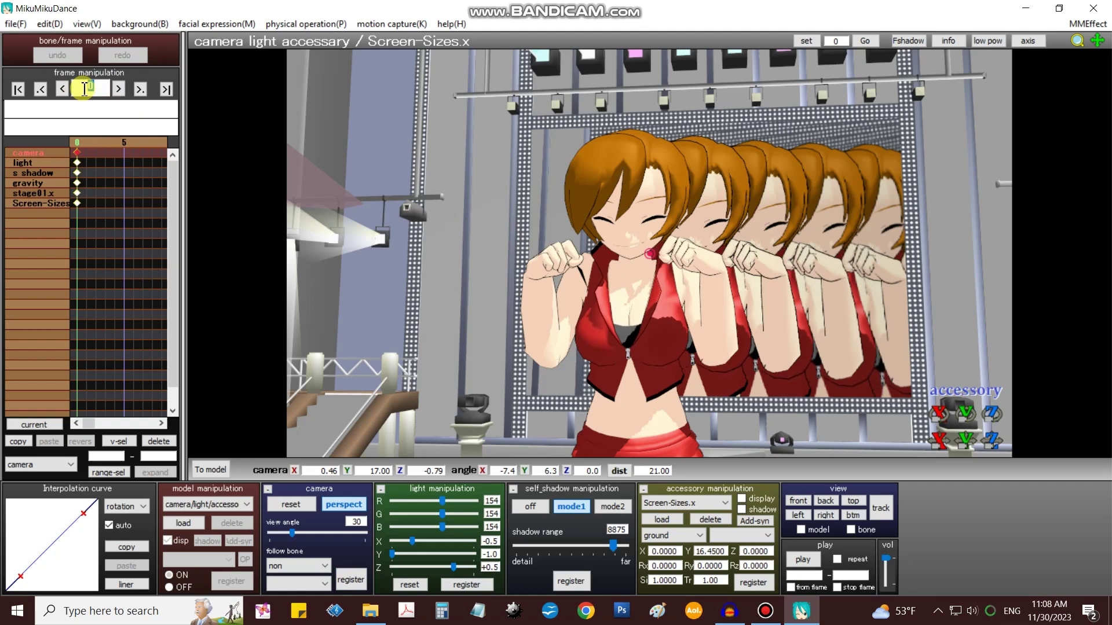
key(Return)
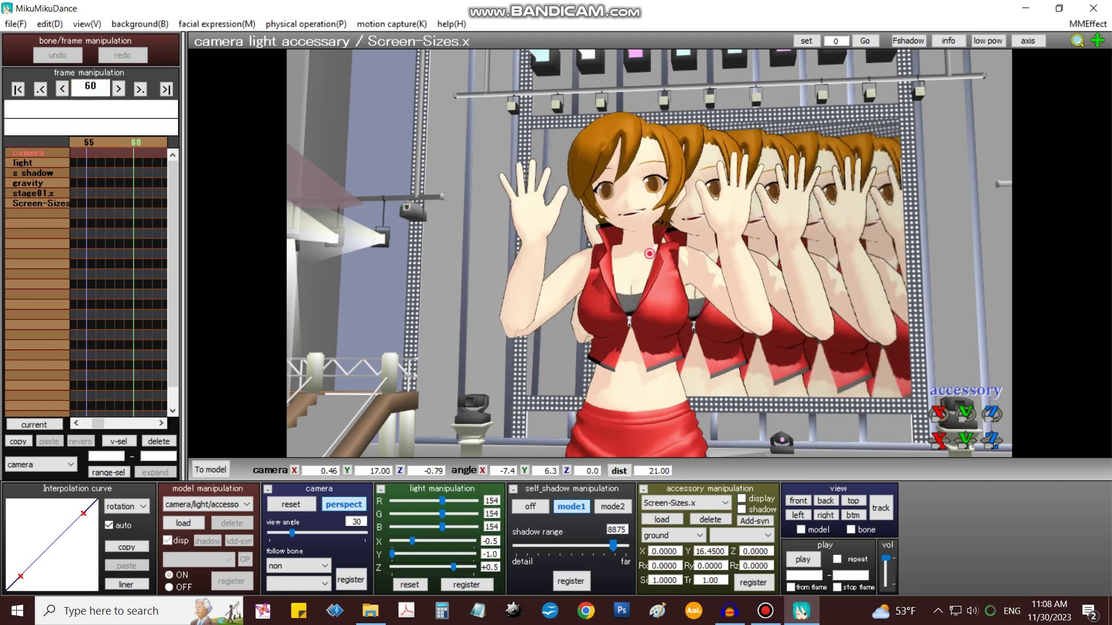
- Register a wide frontal stage shot as the frame 60 camera keyframe, then go to frame 240
right_drag(566, 231, 604, 243)
scroll(579, 229, down, 6)
scroll(605, 244, down, 5)
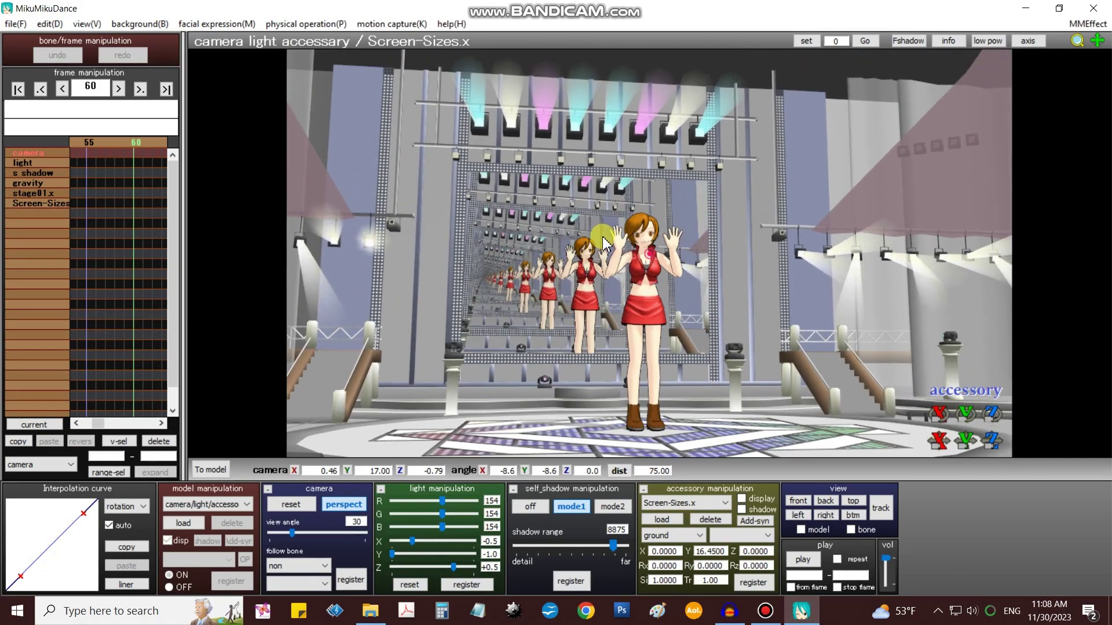
right_drag(500, 300, 501, 301)
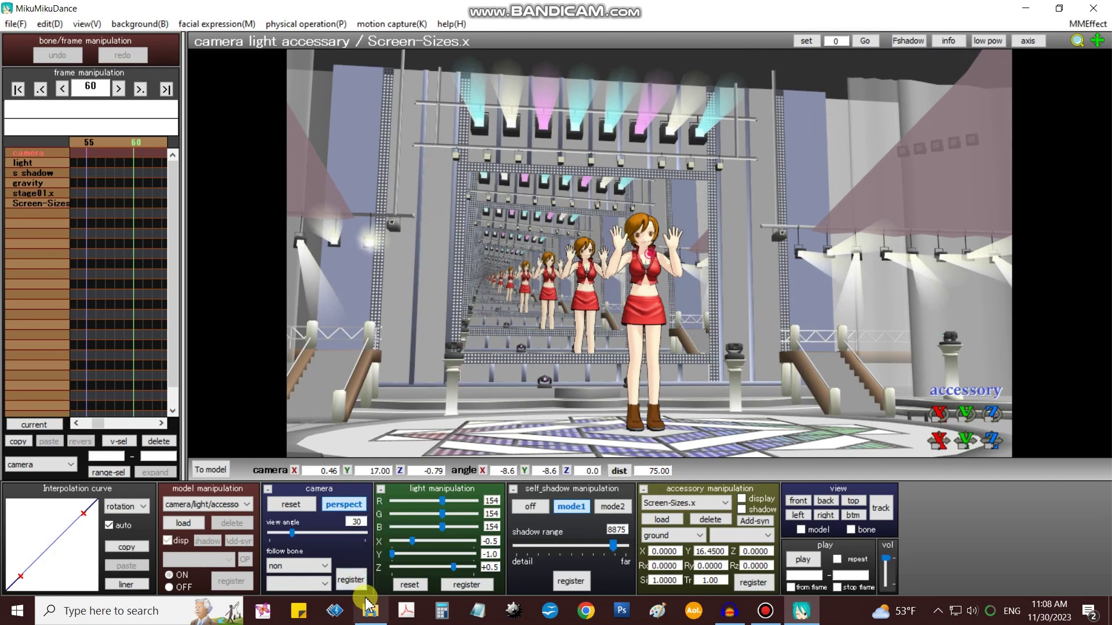
click(352, 580)
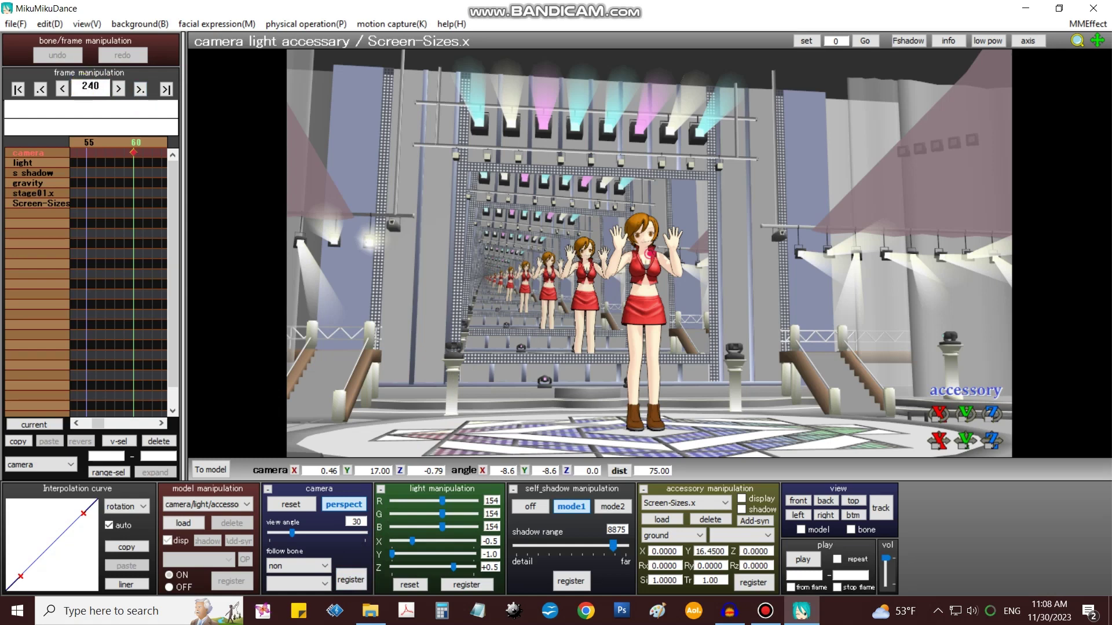
key(Return)
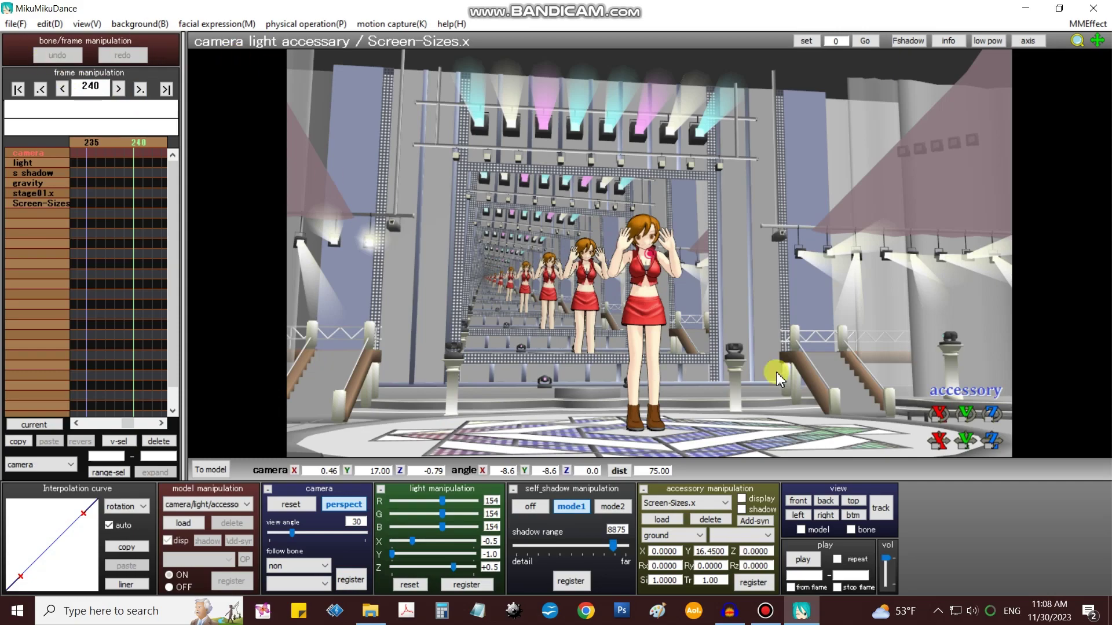
- Orbit and zoom into a close-up of MEIKO's face and raised palms for the frame-240 camera shot
right_drag(804, 320, 748, 331)
scroll(739, 330, up, 10)
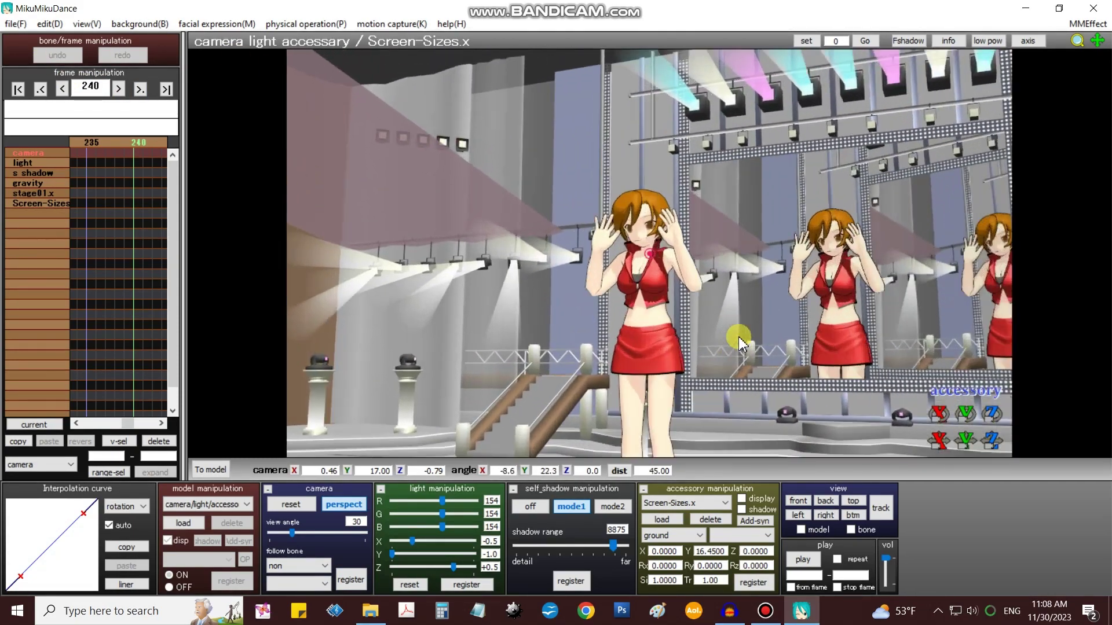
scroll(739, 341, up, 3)
scroll(739, 342, up, 4)
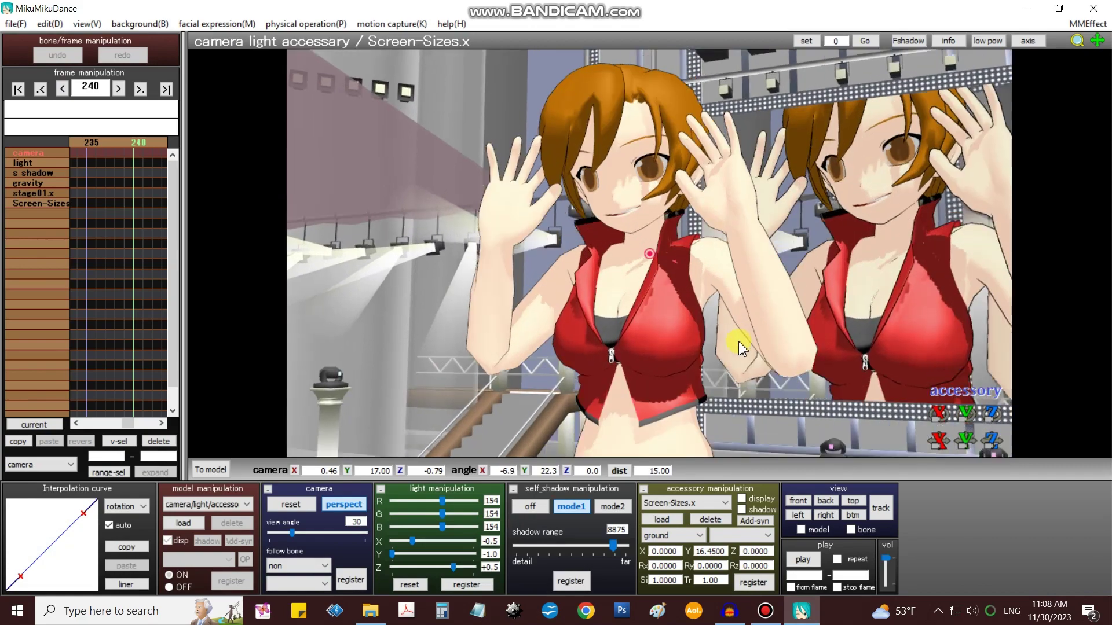
right_drag(739, 341, 755, 367)
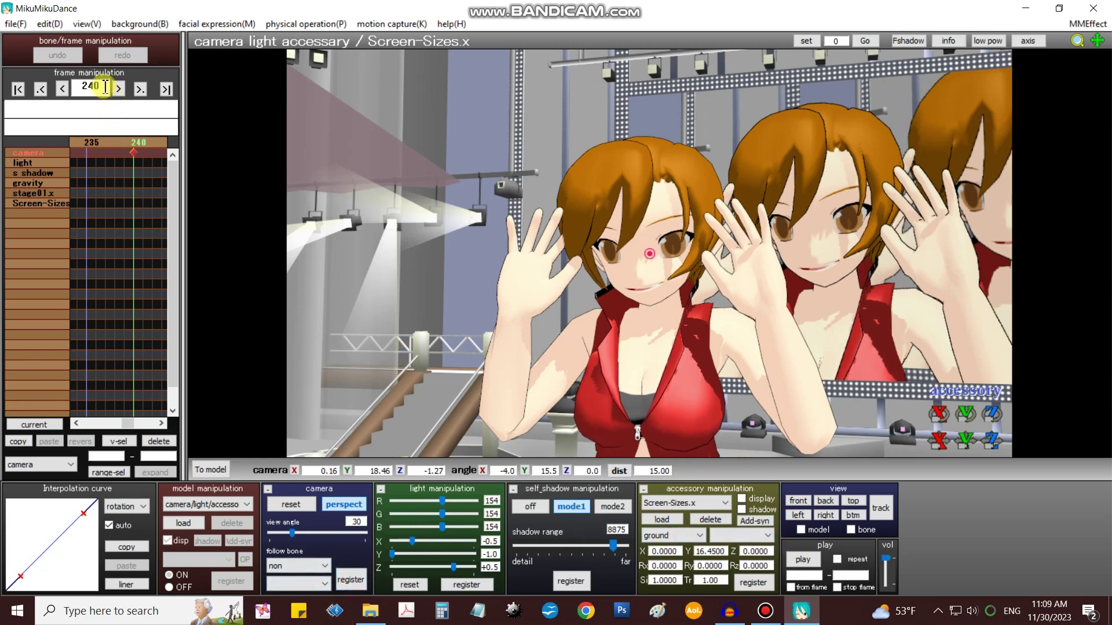
drag(105, 87, 87, 78)
- Register a close-up camera key from MEIKO's other side at frame 370, then play frames 0–370
key(Return)
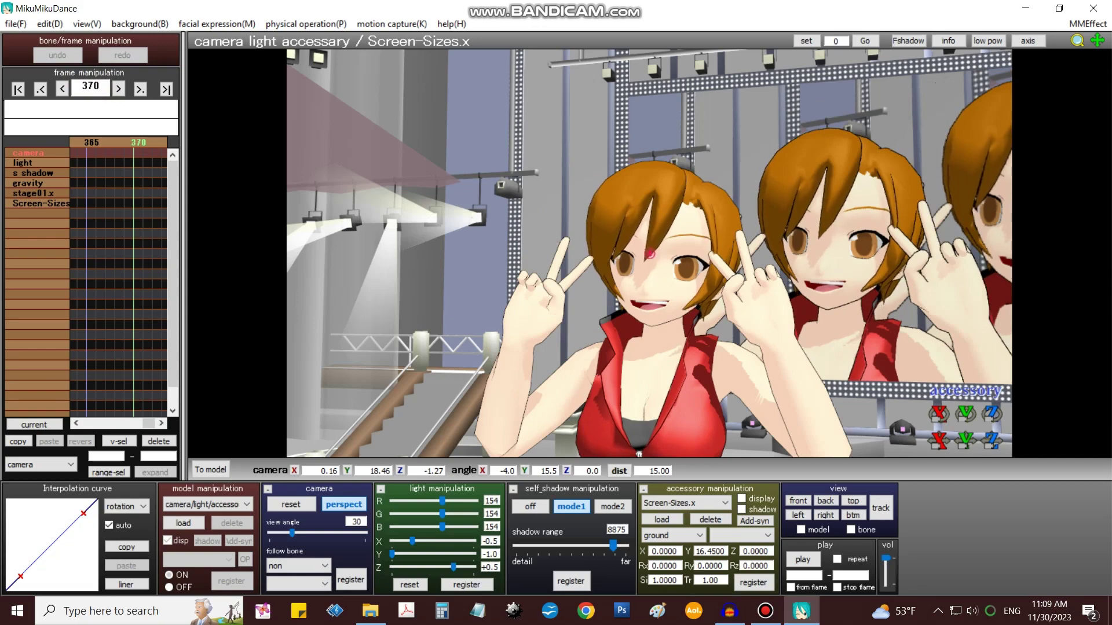
right_drag(498, 224, 601, 231)
middle_drag(601, 229, 608, 218)
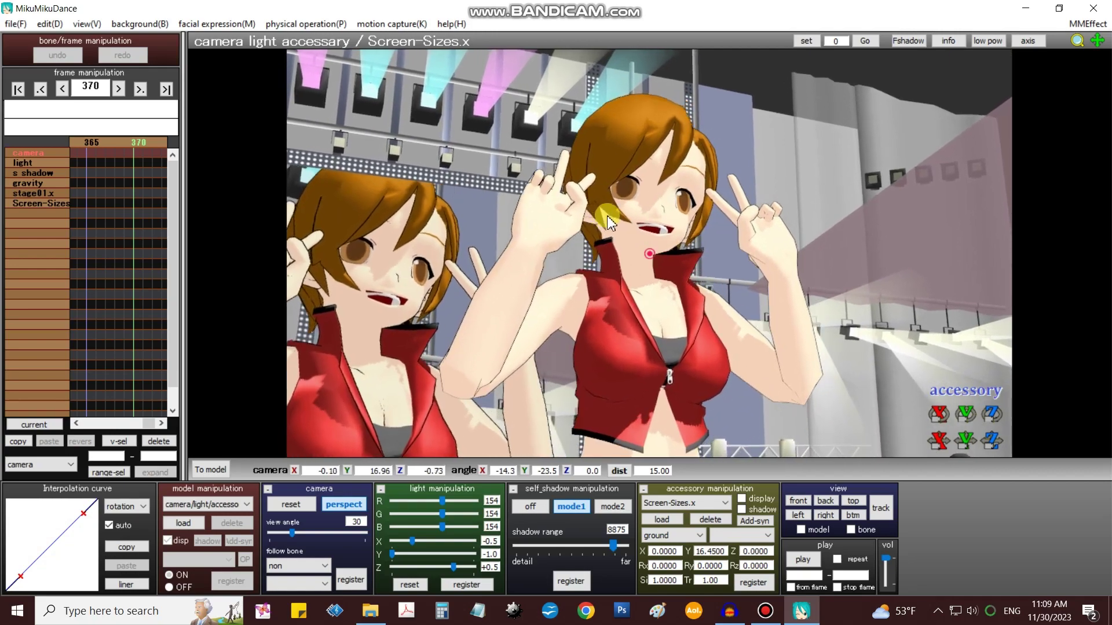
right_drag(608, 219, 584, 237)
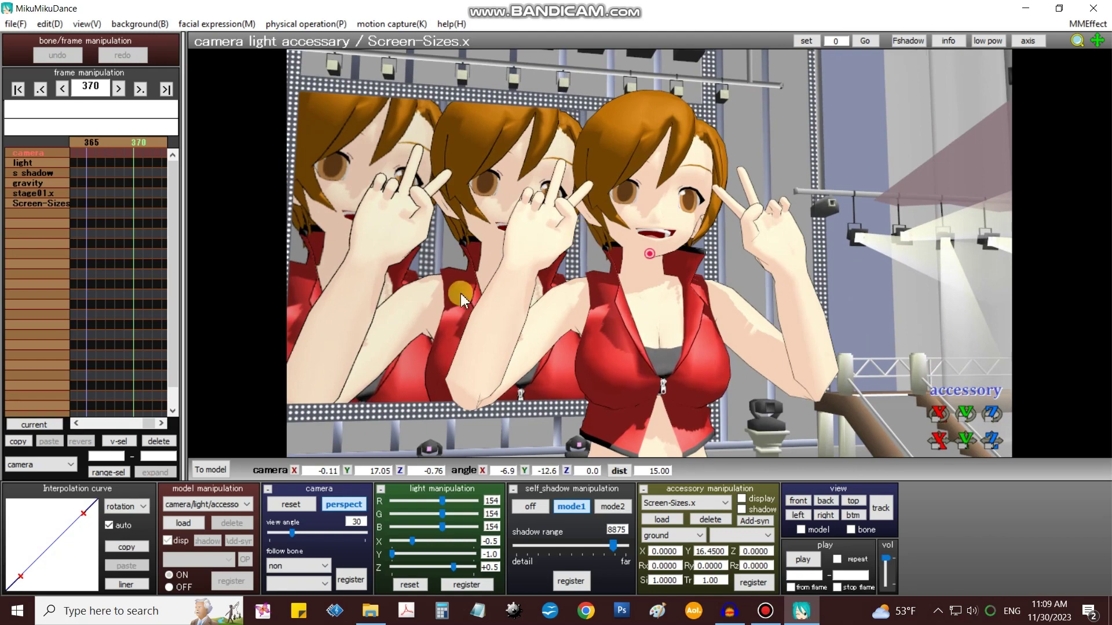
click(355, 585)
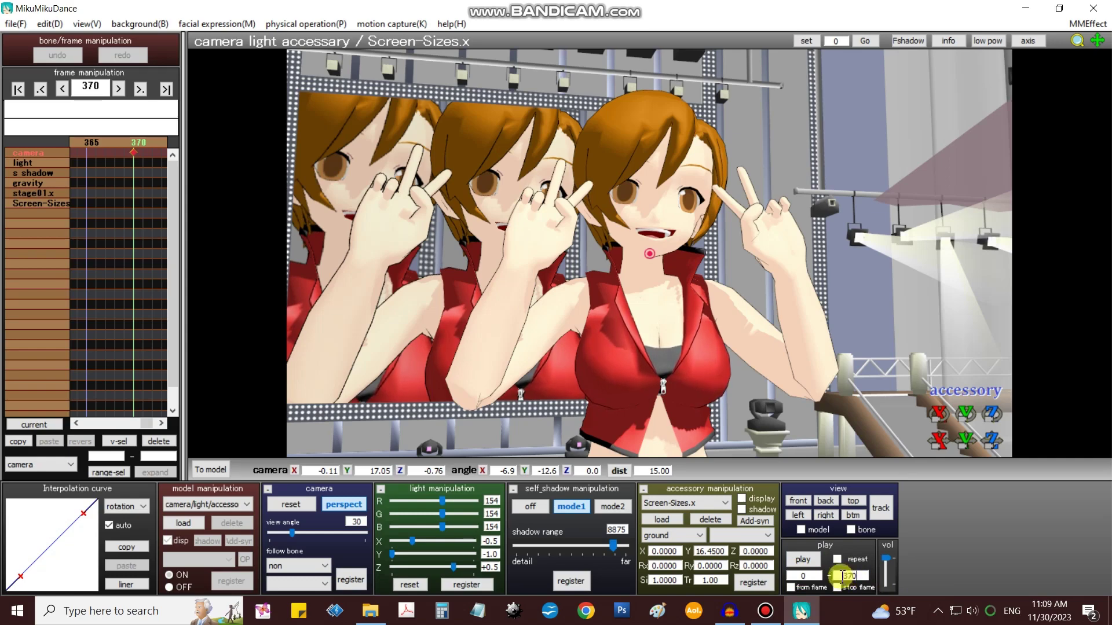
click(806, 560)
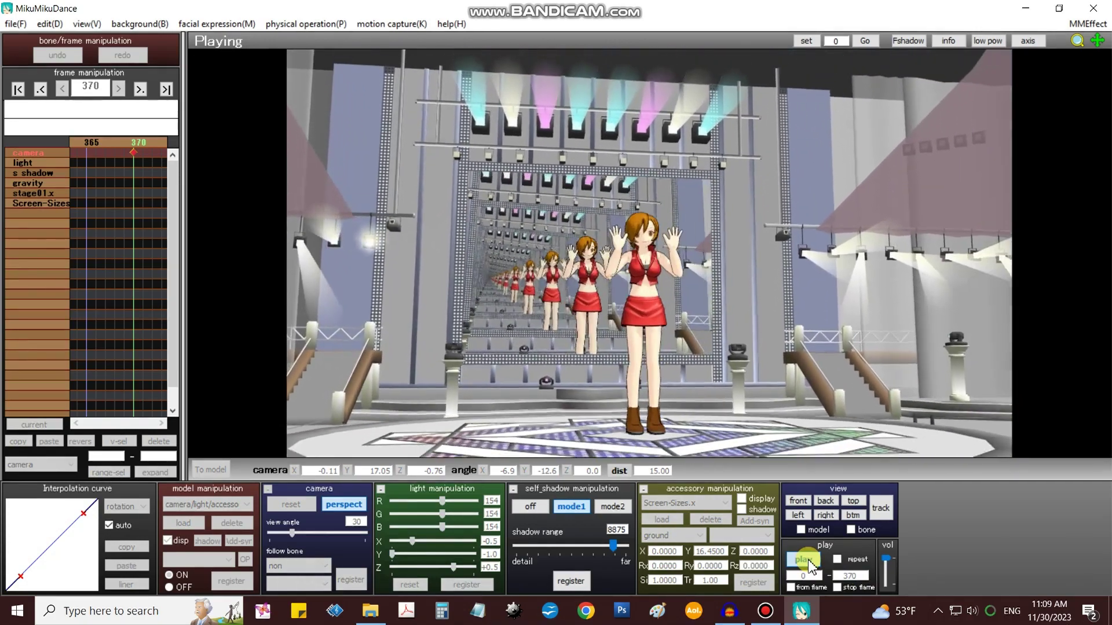